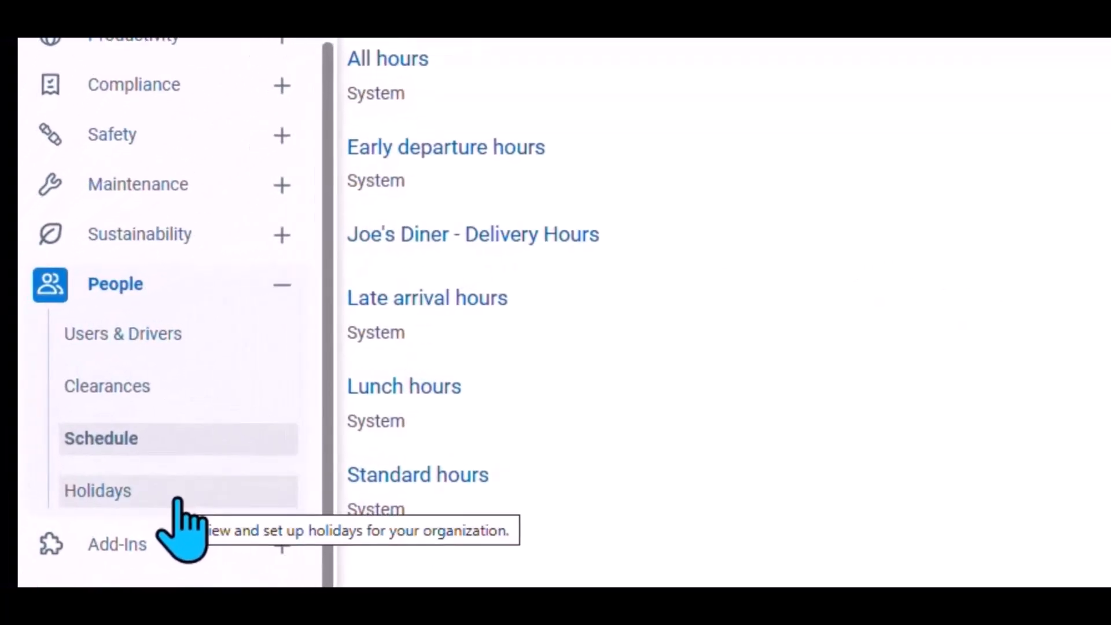
# - Add a work holiday named Christmas dated 12/25/23 and save it
pyautogui.click(176, 499)
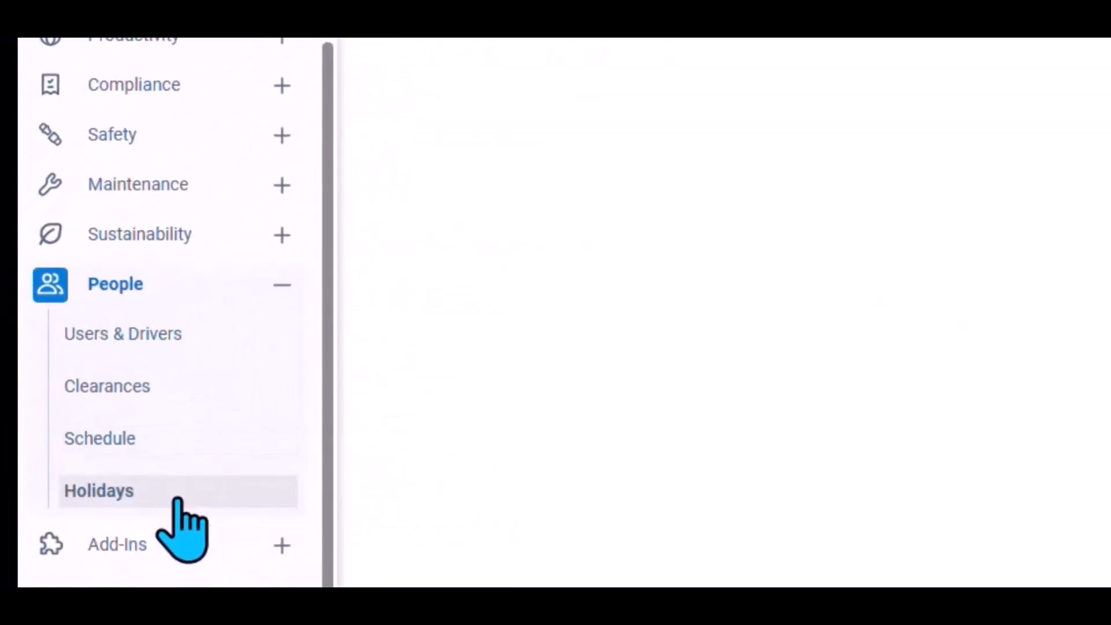
pyautogui.click(177, 452)
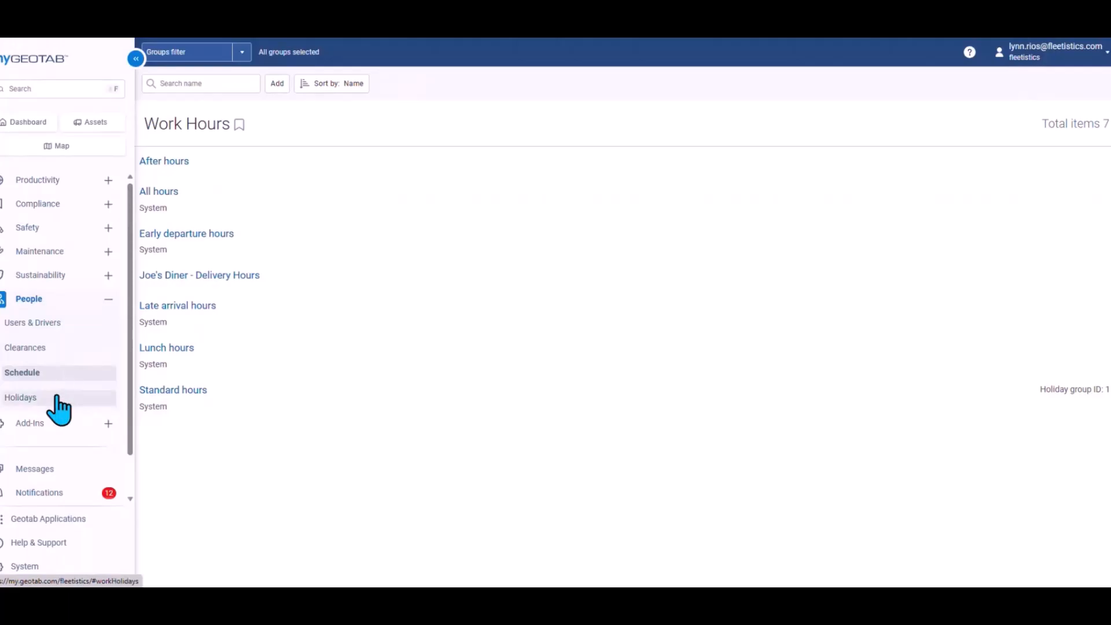
pyautogui.click(58, 409)
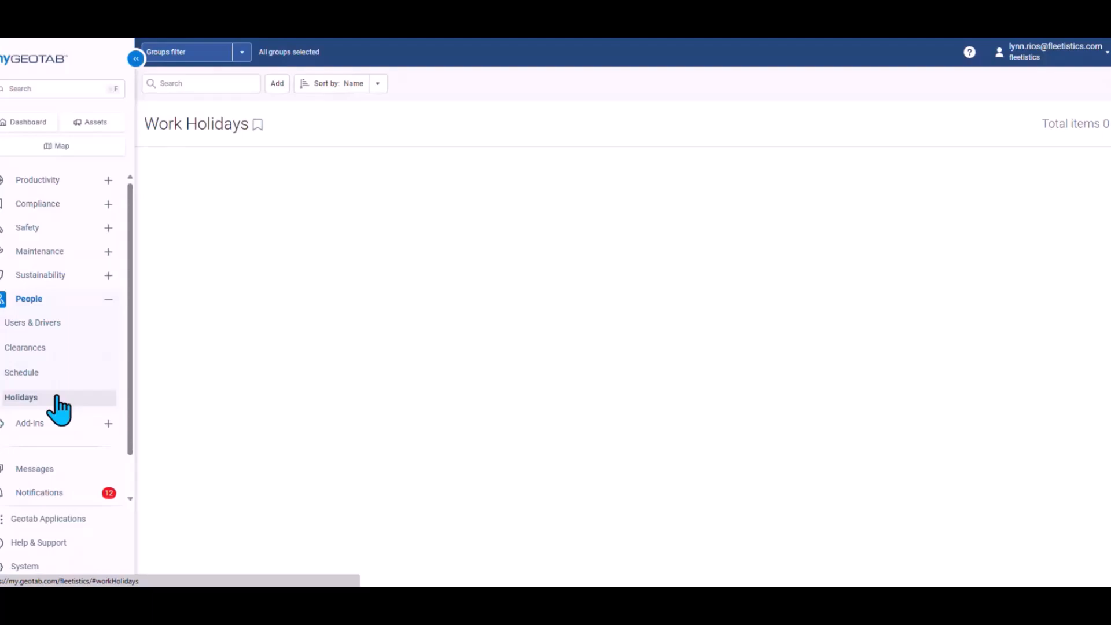
pyautogui.click(277, 84)
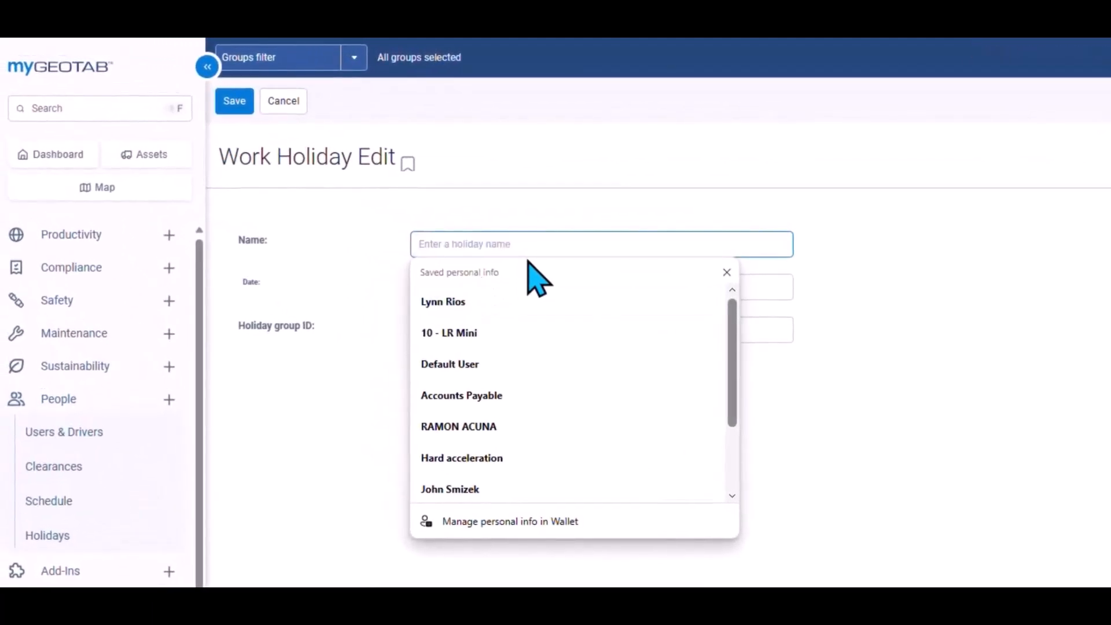
pyautogui.write('Chris')
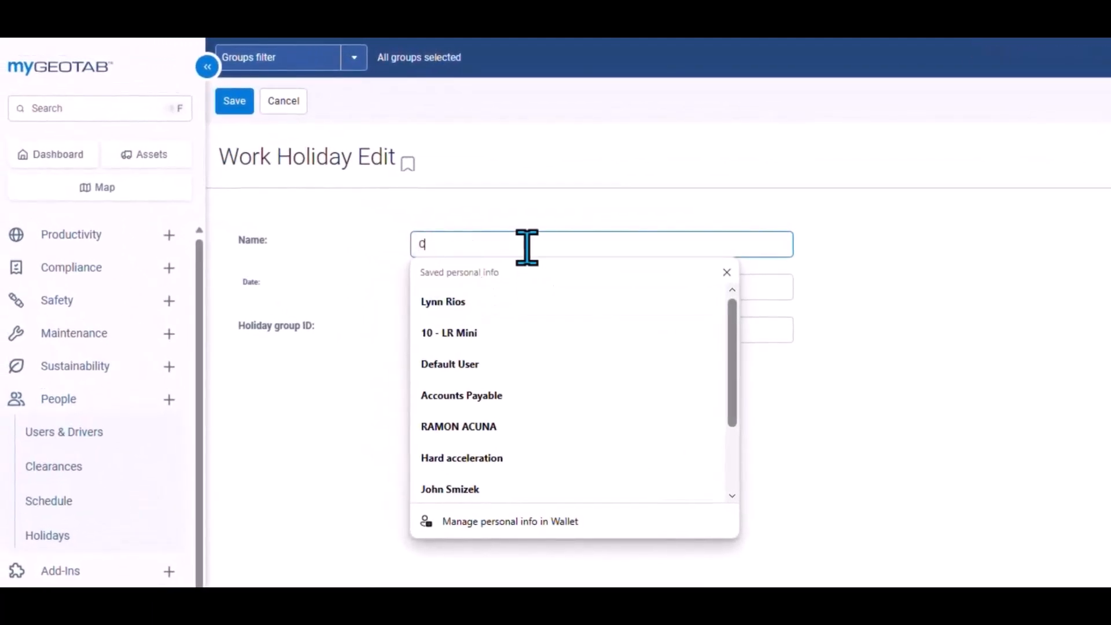
pyautogui.write('tmast')
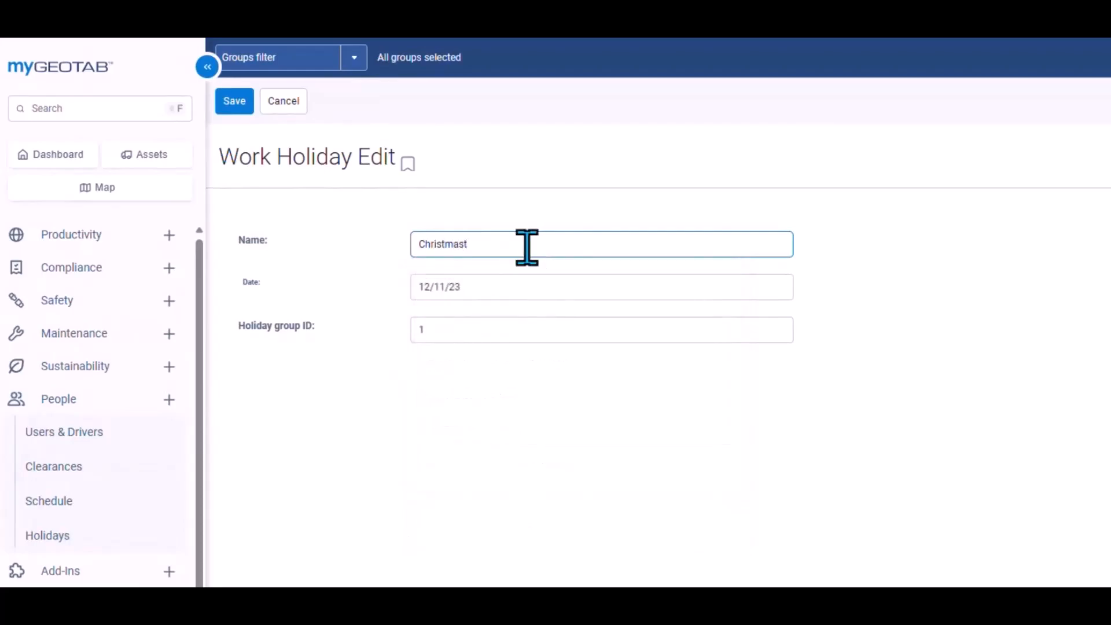
pyautogui.click(515, 291)
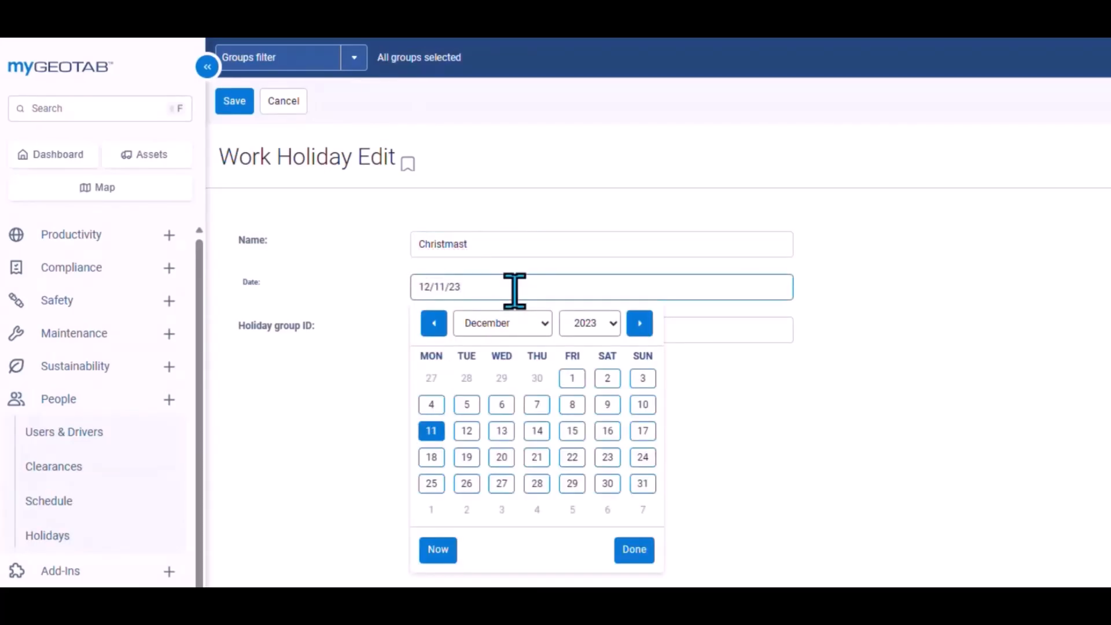
pyautogui.click(431, 484)
pyautogui.click(484, 243)
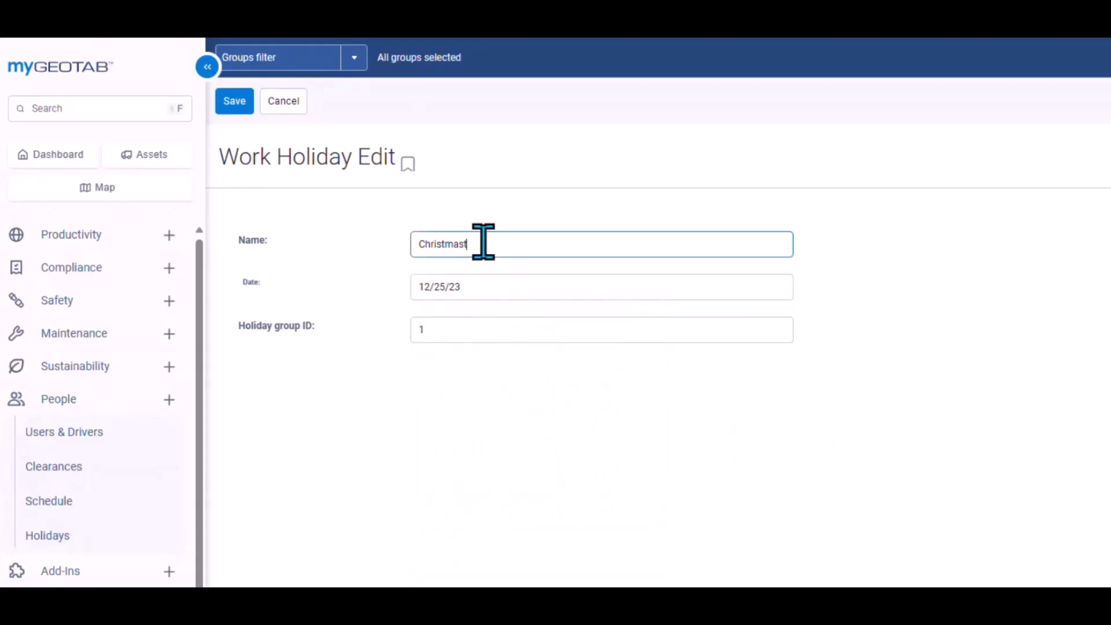
pyautogui.press('BackSpace')
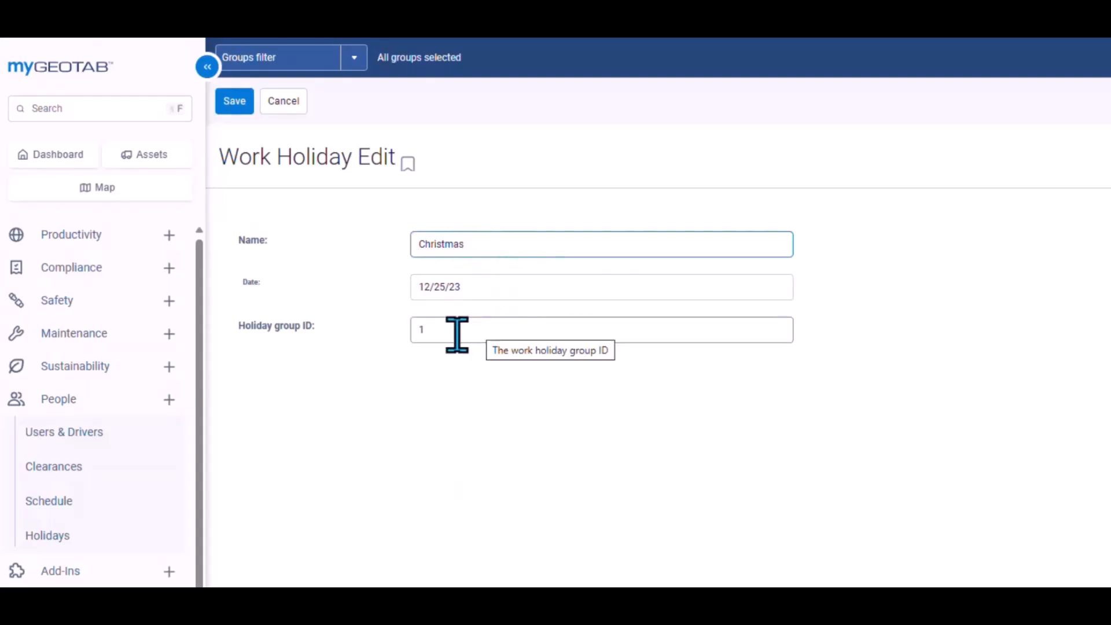
pyautogui.click(233, 107)
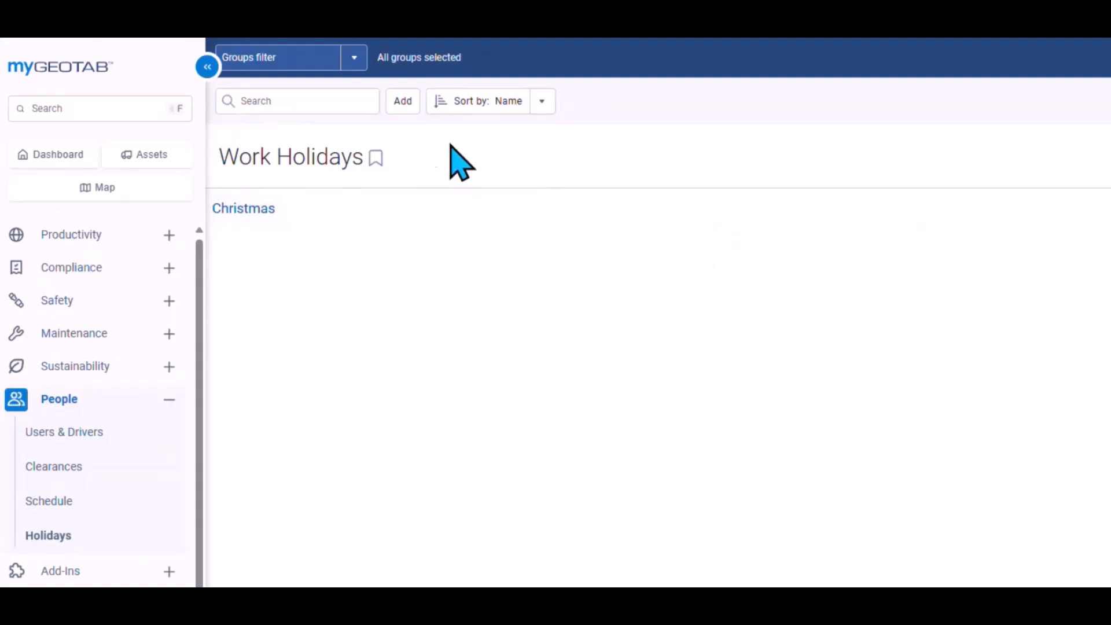
# - Add a second work holiday named New Years Day dated 01/01/24 and save it
pyautogui.click(405, 103)
pyautogui.click(454, 243)
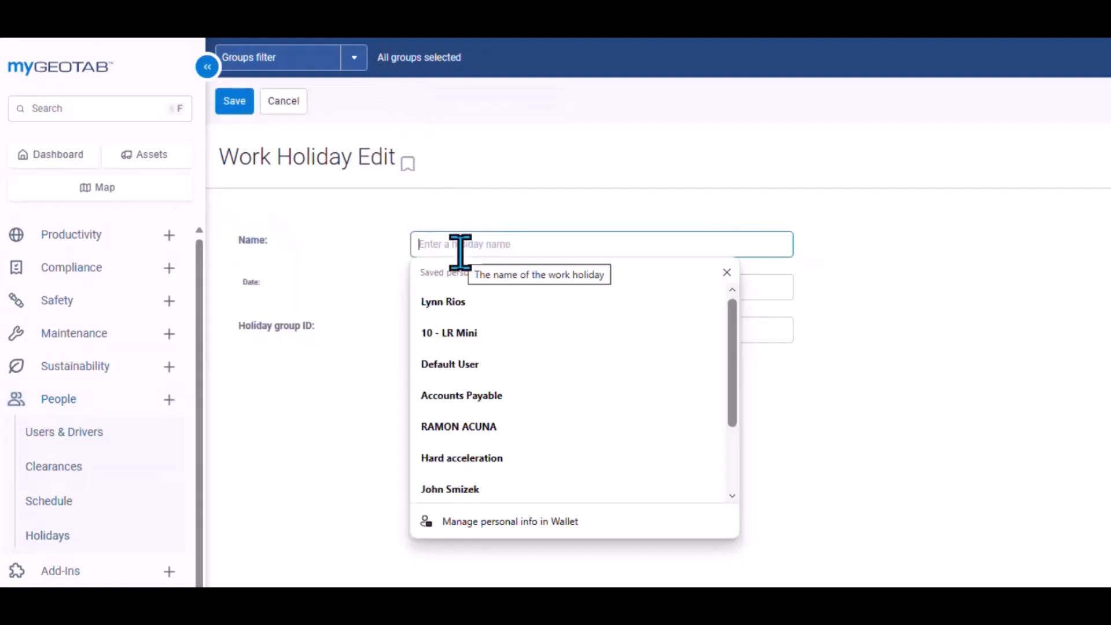
pyautogui.write('New')
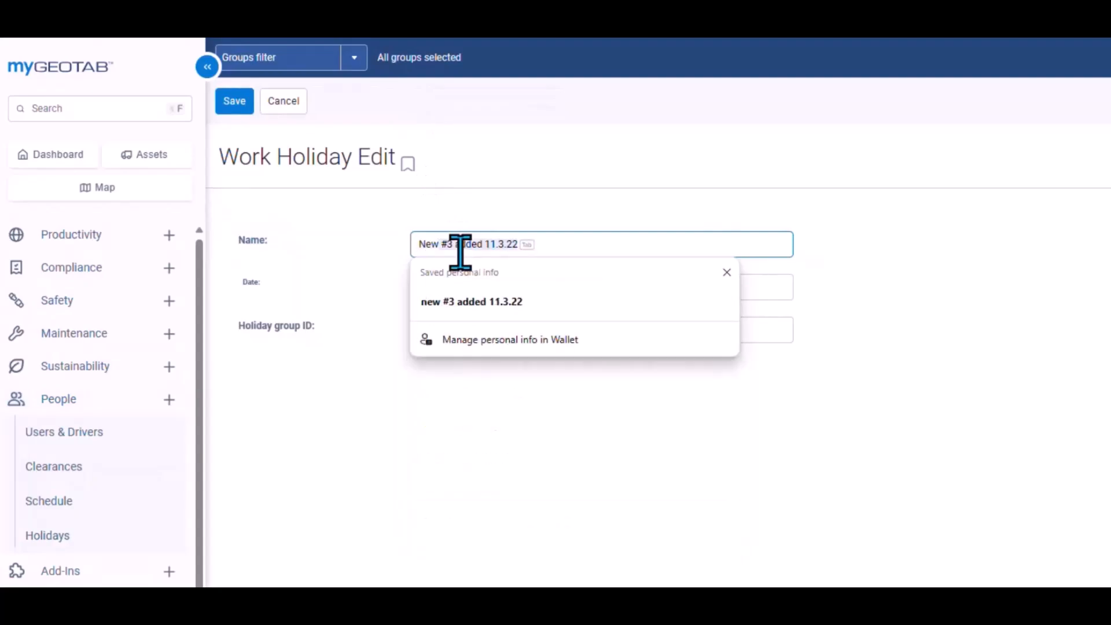
pyautogui.write(" Year's Day")
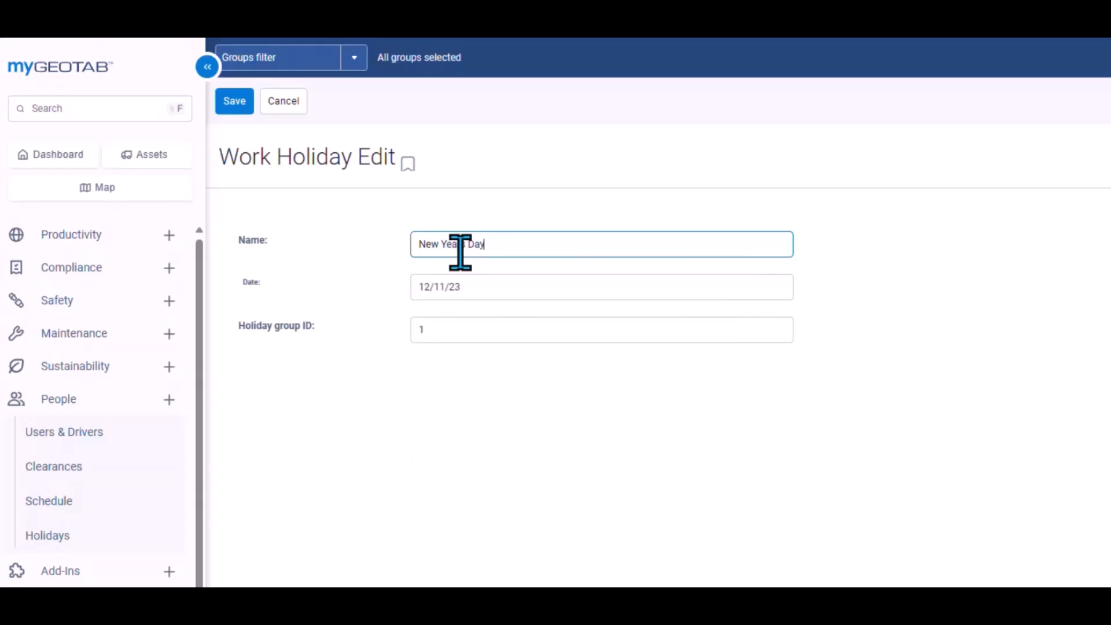
pyautogui.click(476, 290)
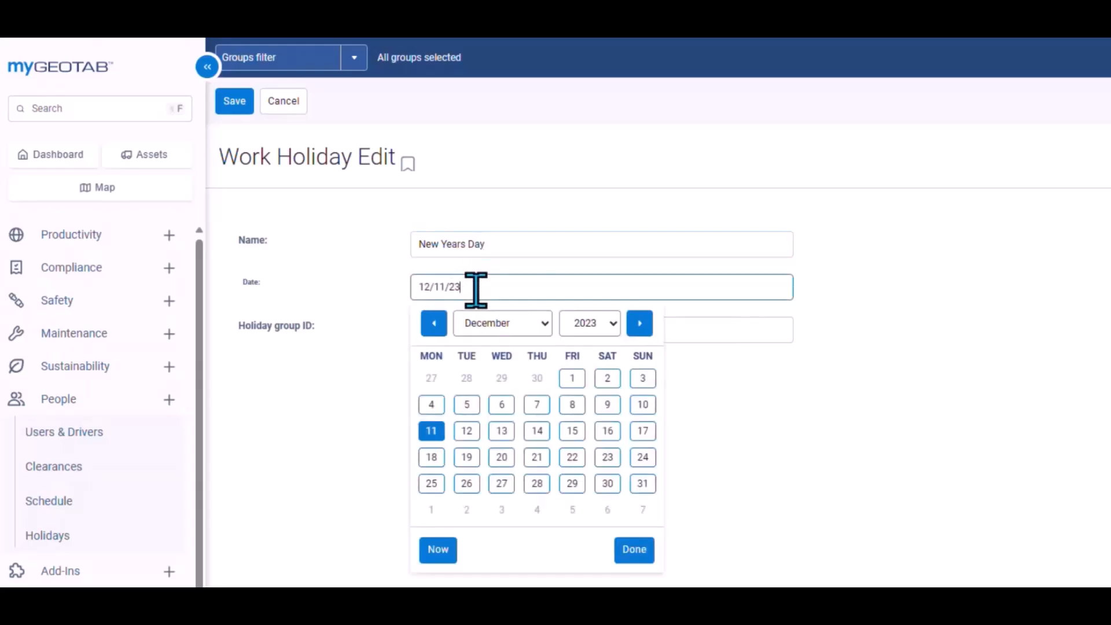
pyautogui.click(431, 510)
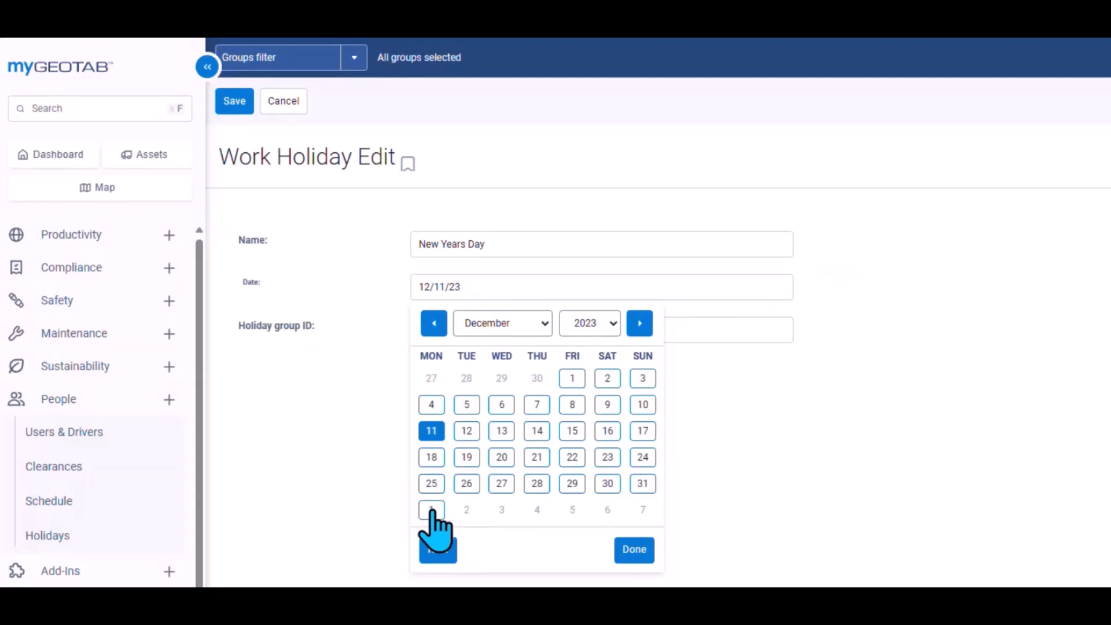
pyautogui.click(635, 554)
pyautogui.click(242, 101)
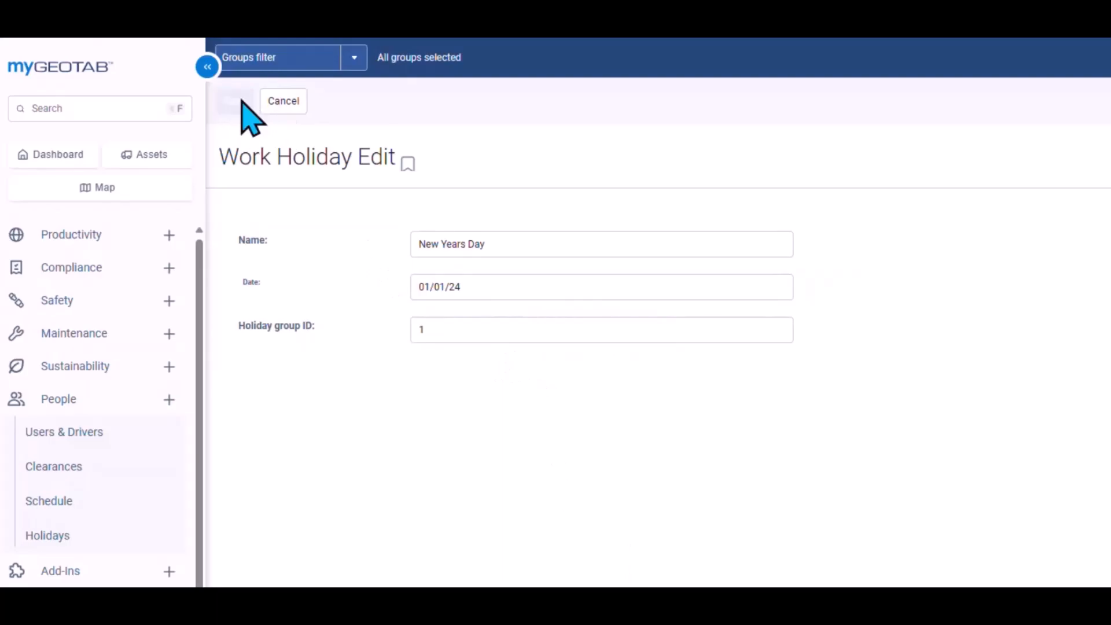
pyautogui.click(242, 102)
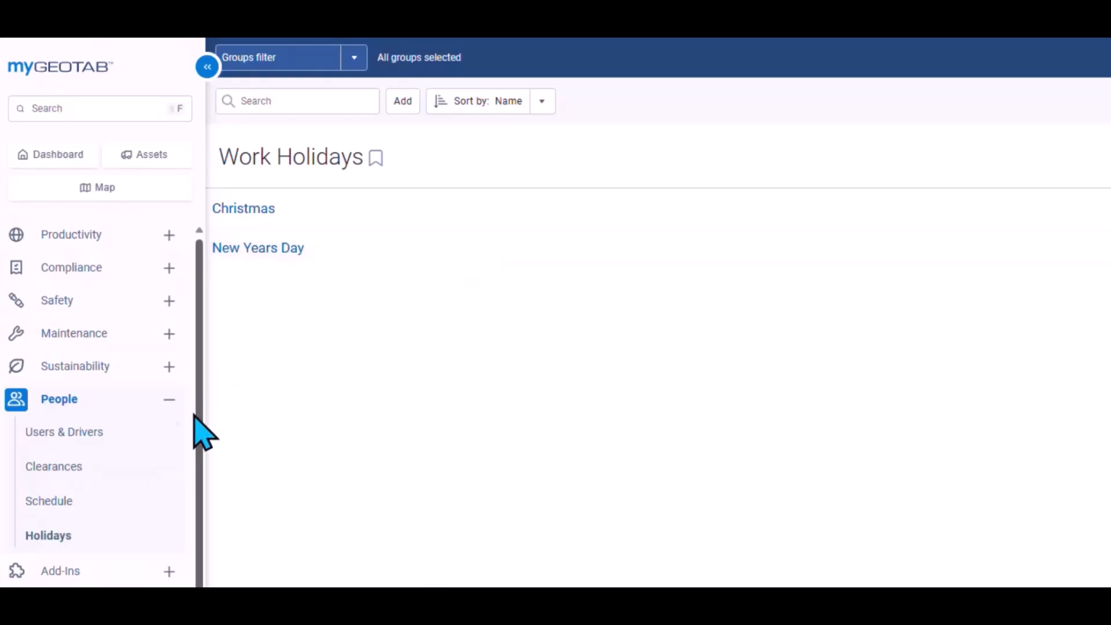
# - Open the Standard hours schedule for editing and set Monday's start time to 7:00 am
pyautogui.click(75, 502)
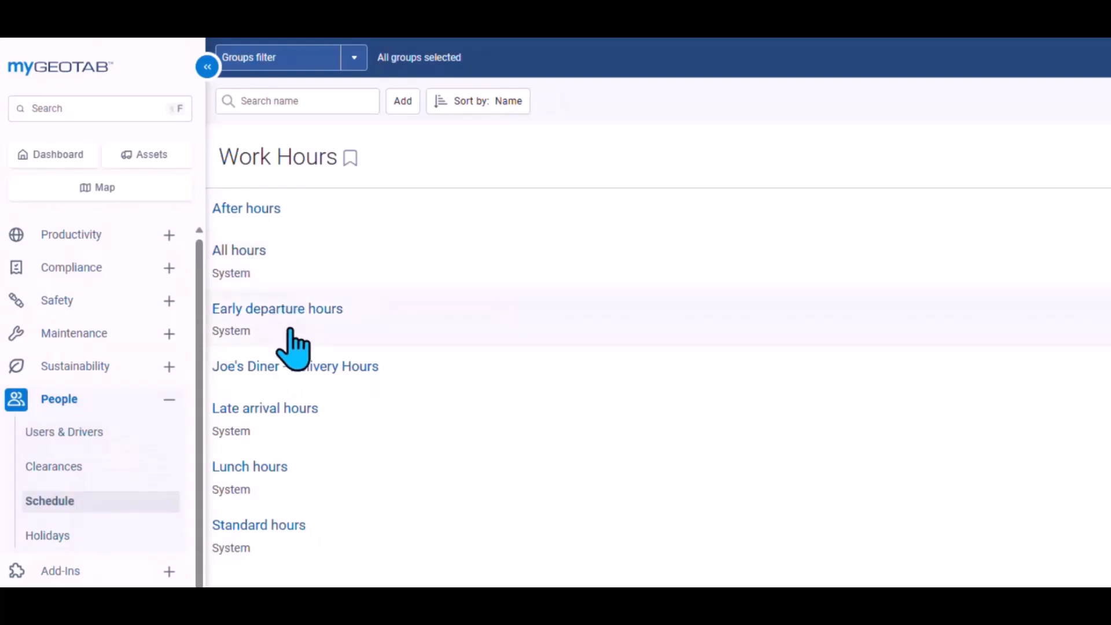
pyautogui.click(284, 525)
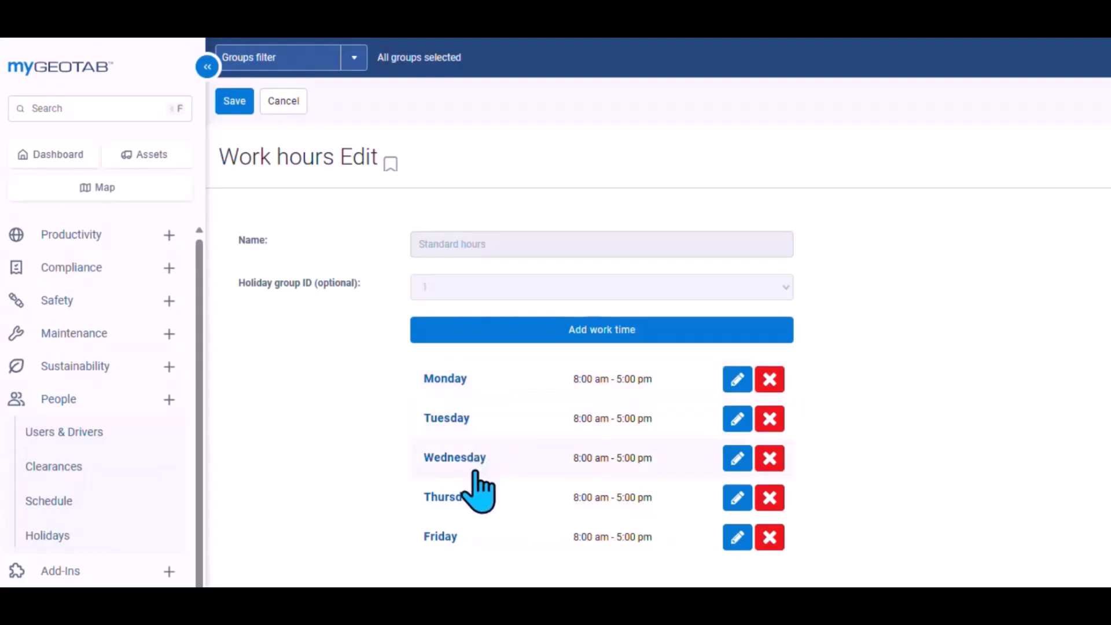
pyautogui.click(738, 383)
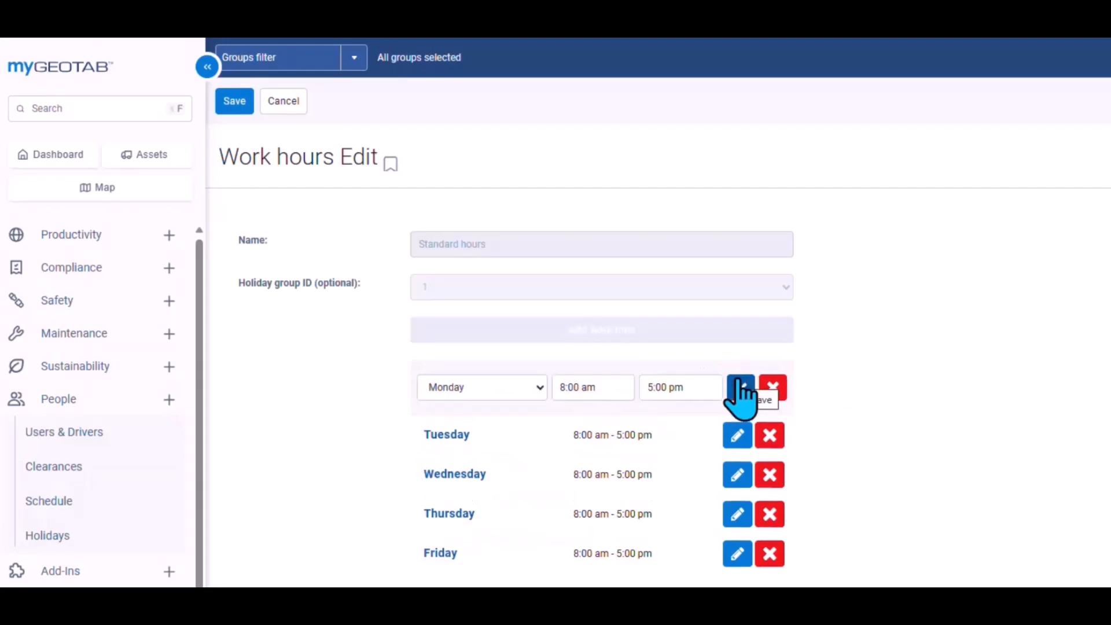
pyautogui.click(616, 386)
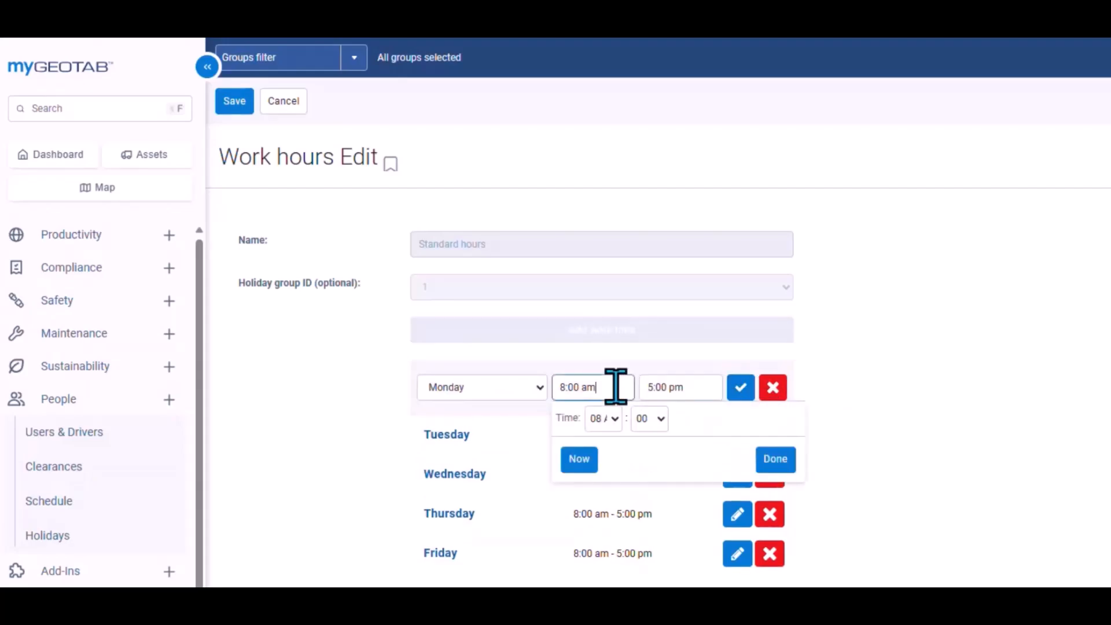
pyautogui.click(603, 419)
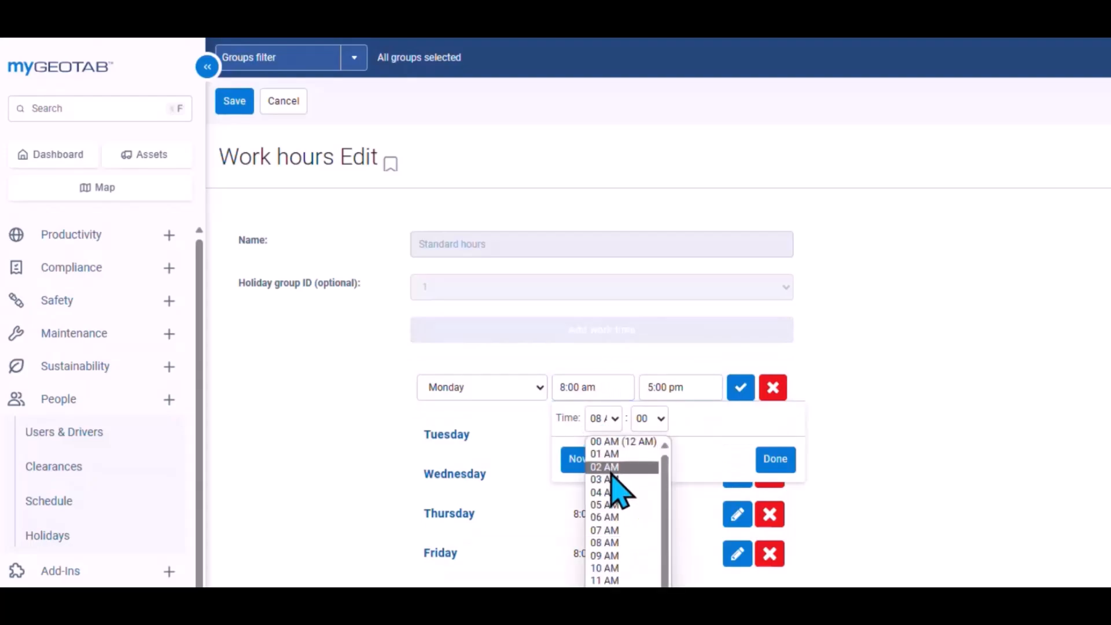
pyautogui.click(604, 530)
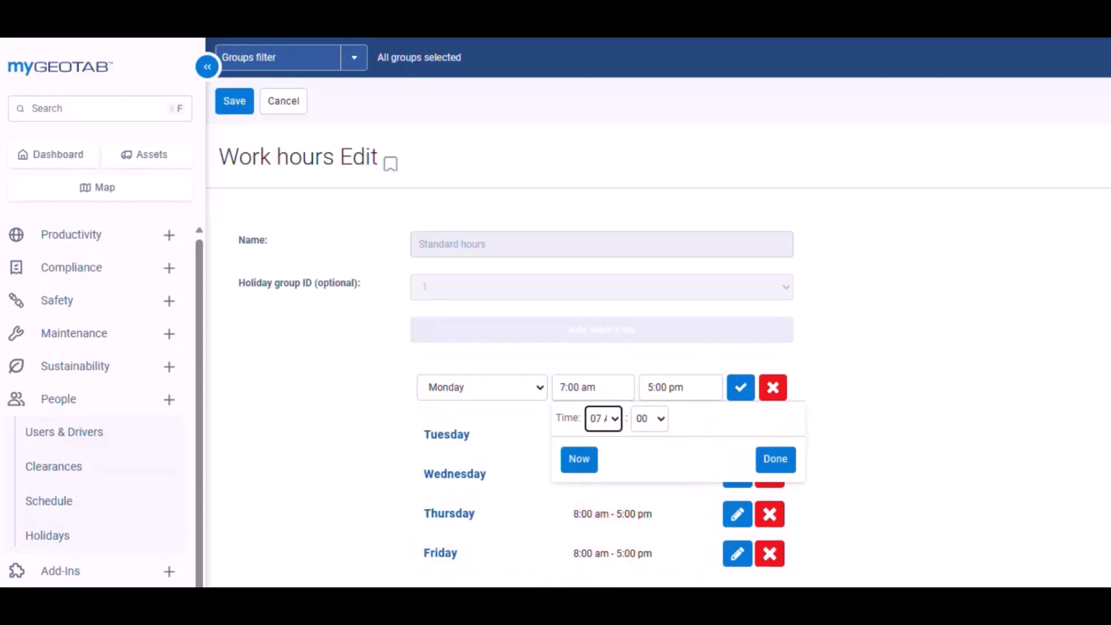
pyautogui.click(775, 459)
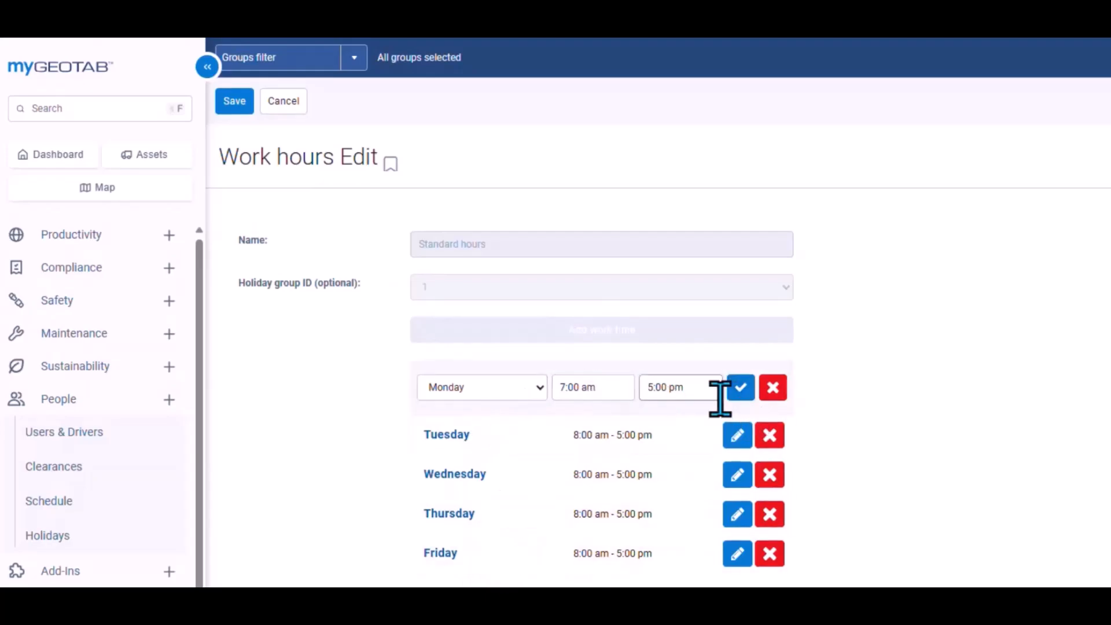
pyautogui.click(742, 388)
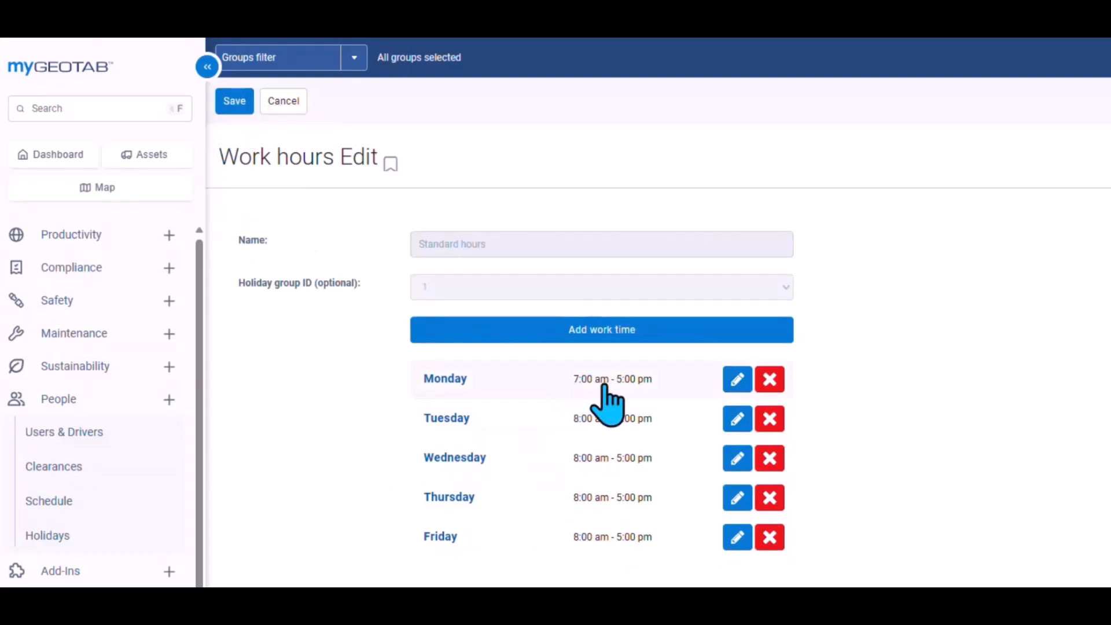
# - Set Monday's start time back to 8:00 am and save the Standard hours schedule
pyautogui.click(737, 379)
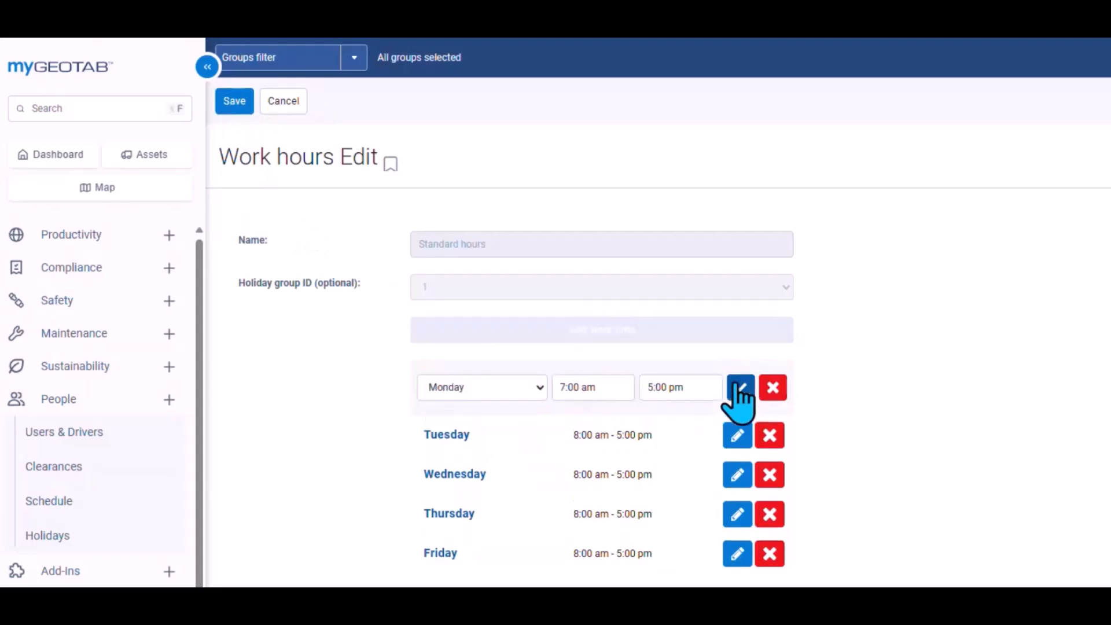
pyautogui.click(564, 388)
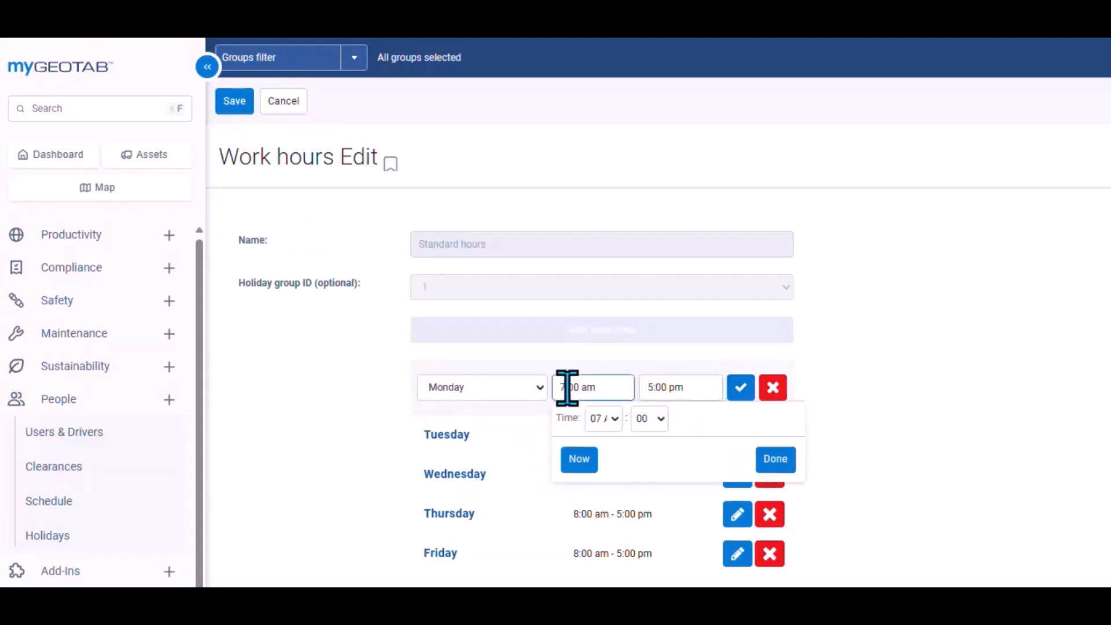
pyautogui.click(619, 424)
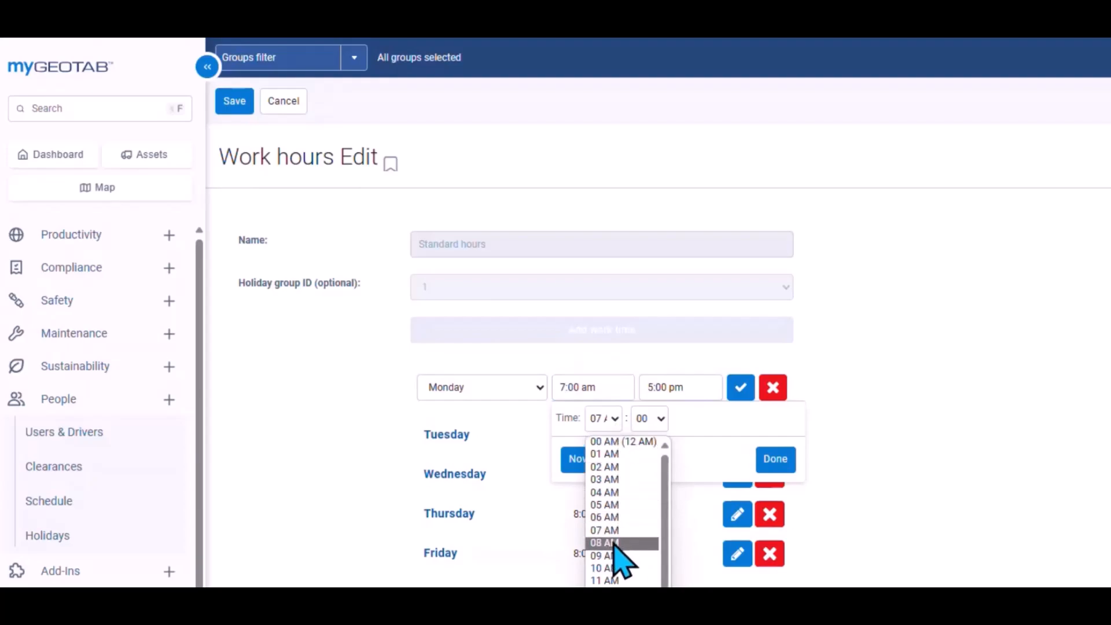
pyautogui.click(614, 544)
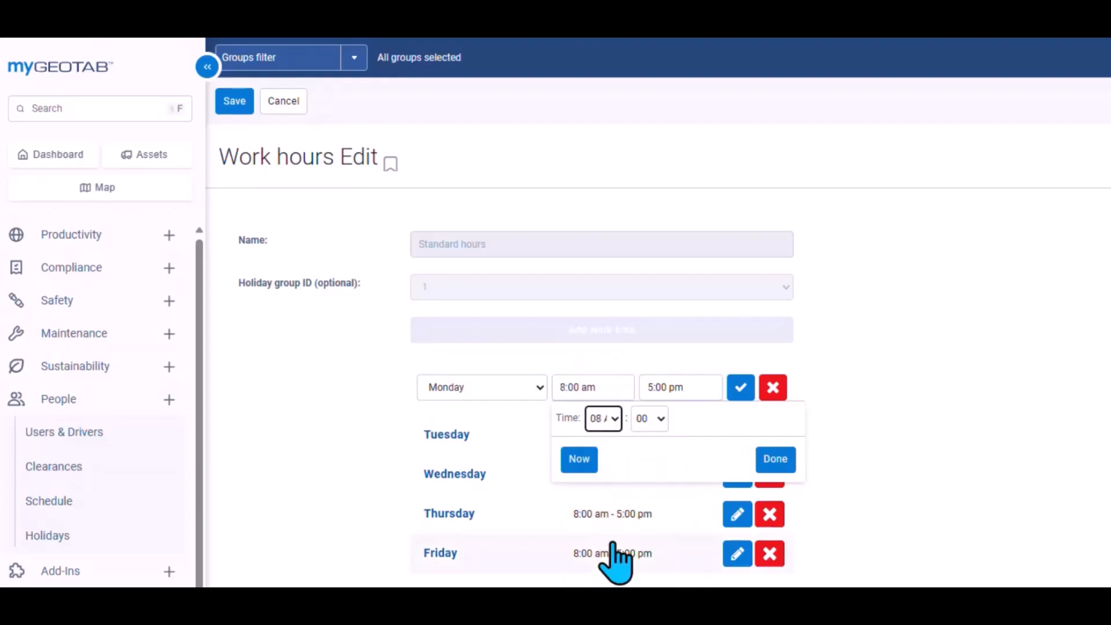
pyautogui.click(764, 462)
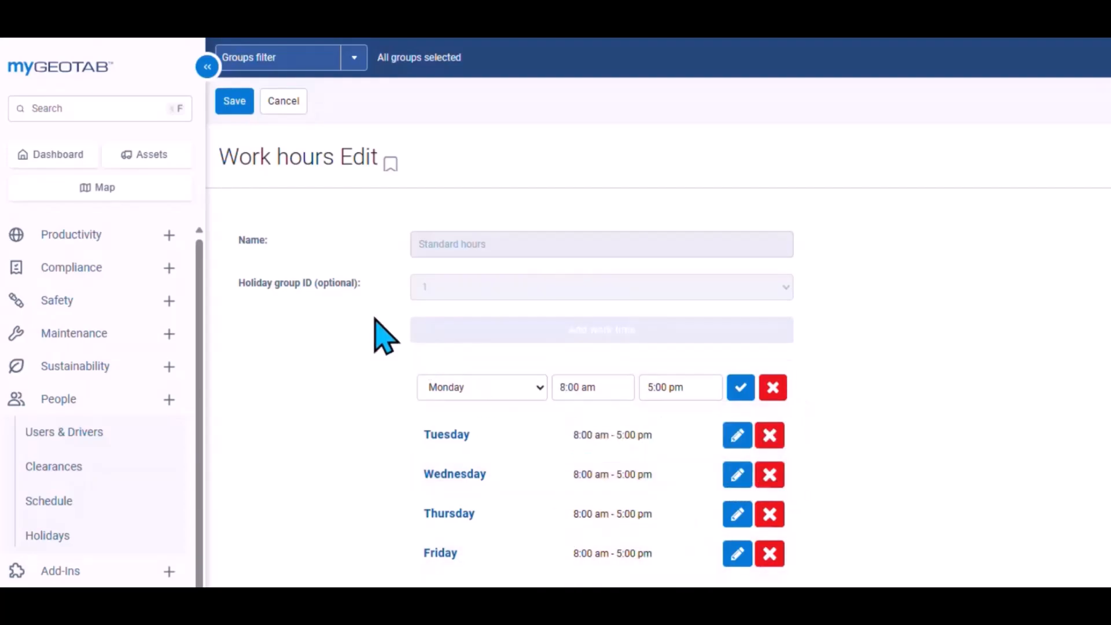
pyautogui.click(741, 387)
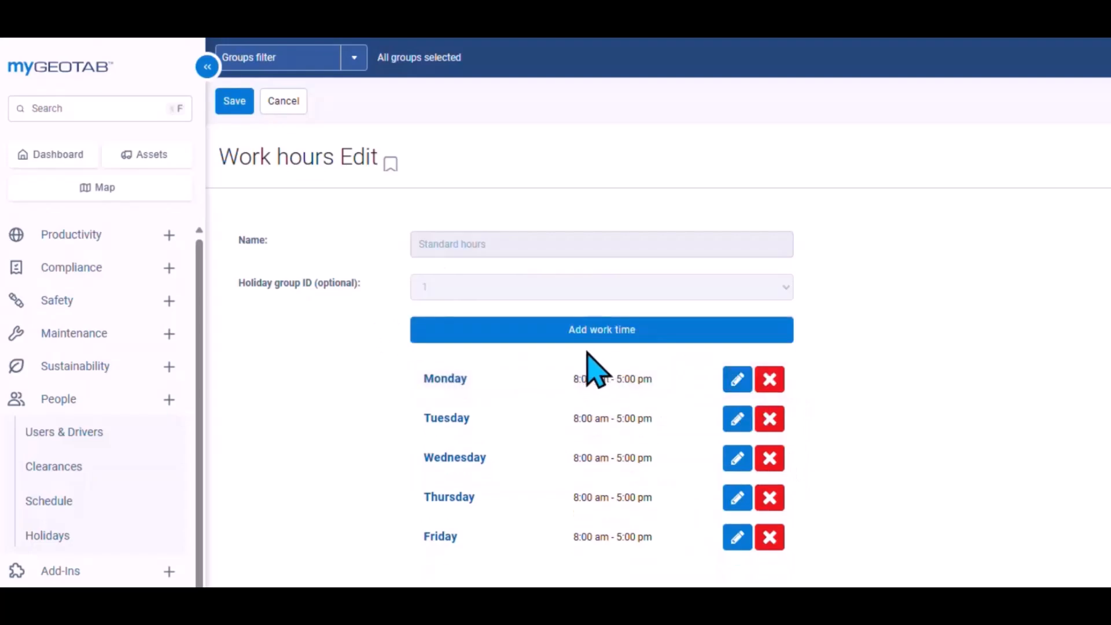
pyautogui.click(226, 103)
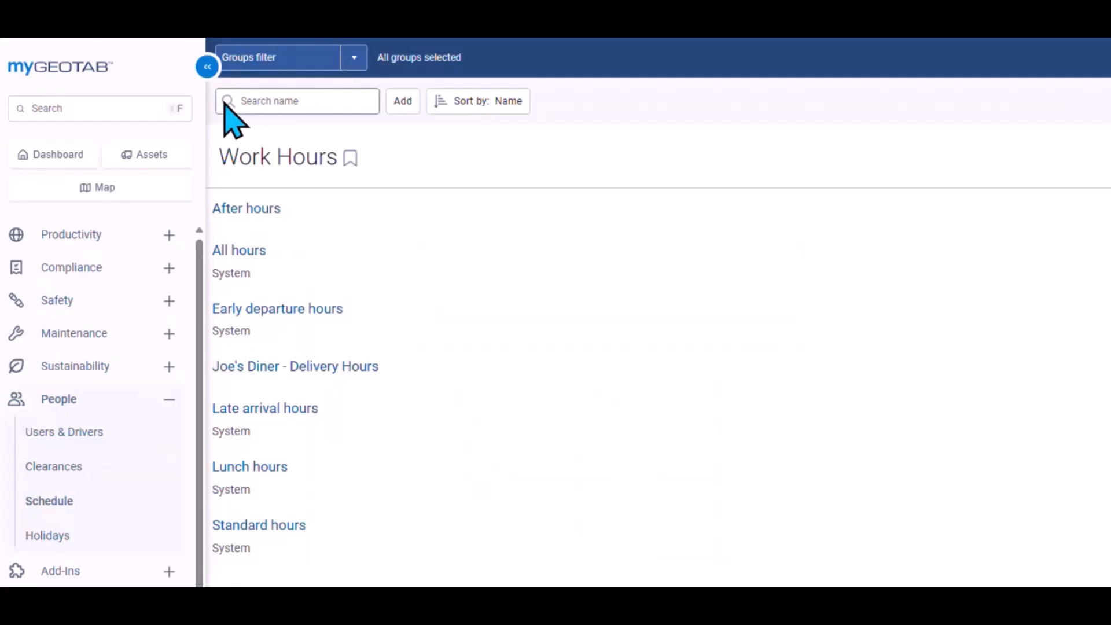
# - Create a new work hours schedule named Maintenance Hours and assign it holiday group ID 1
pyautogui.click(404, 104)
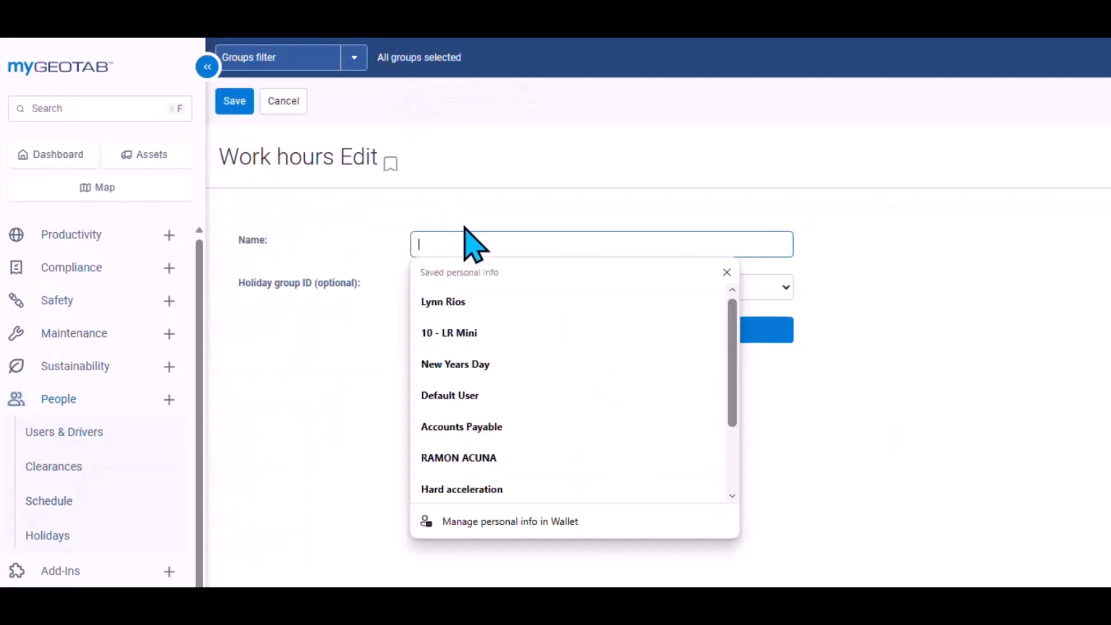
pyautogui.click(900, 253)
pyautogui.click(715, 238)
pyautogui.write('Maintenance Hours')
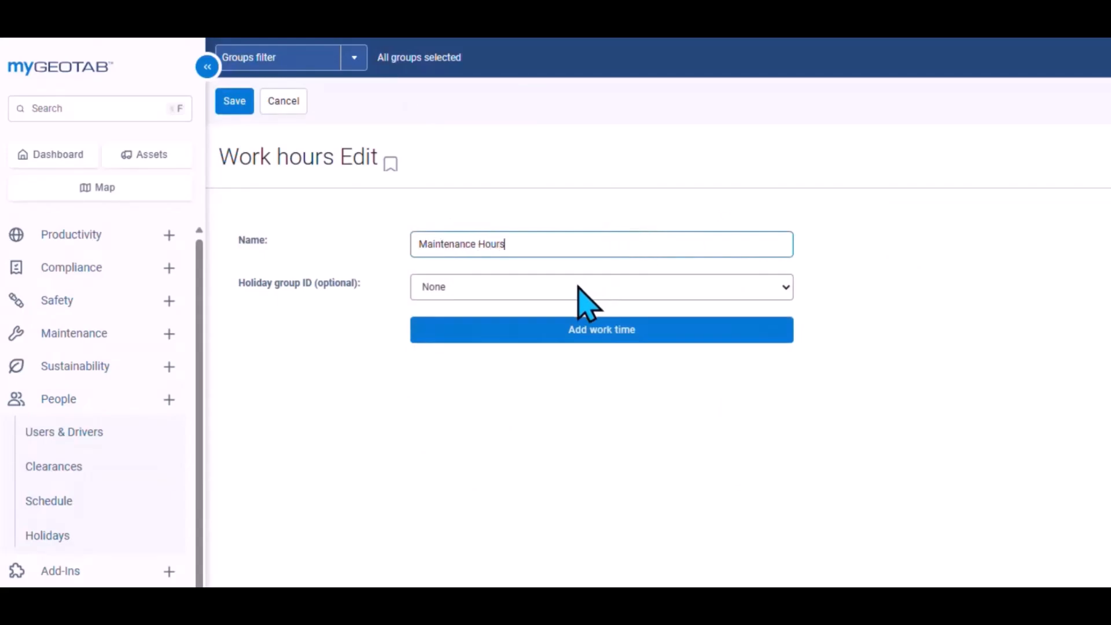
pyautogui.click(581, 286)
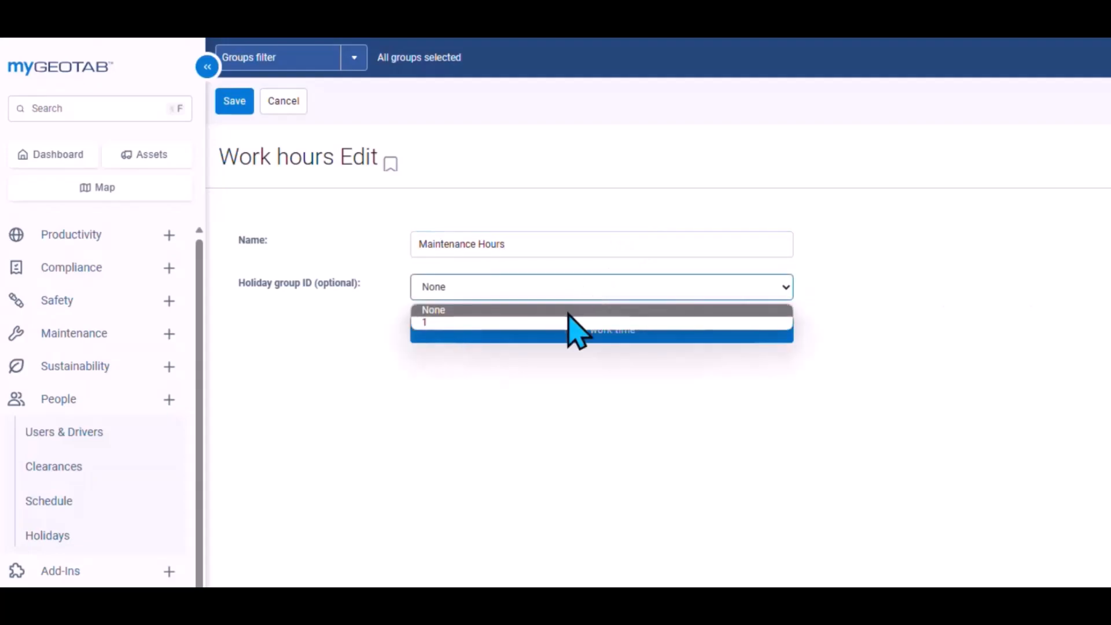
pyautogui.click(570, 323)
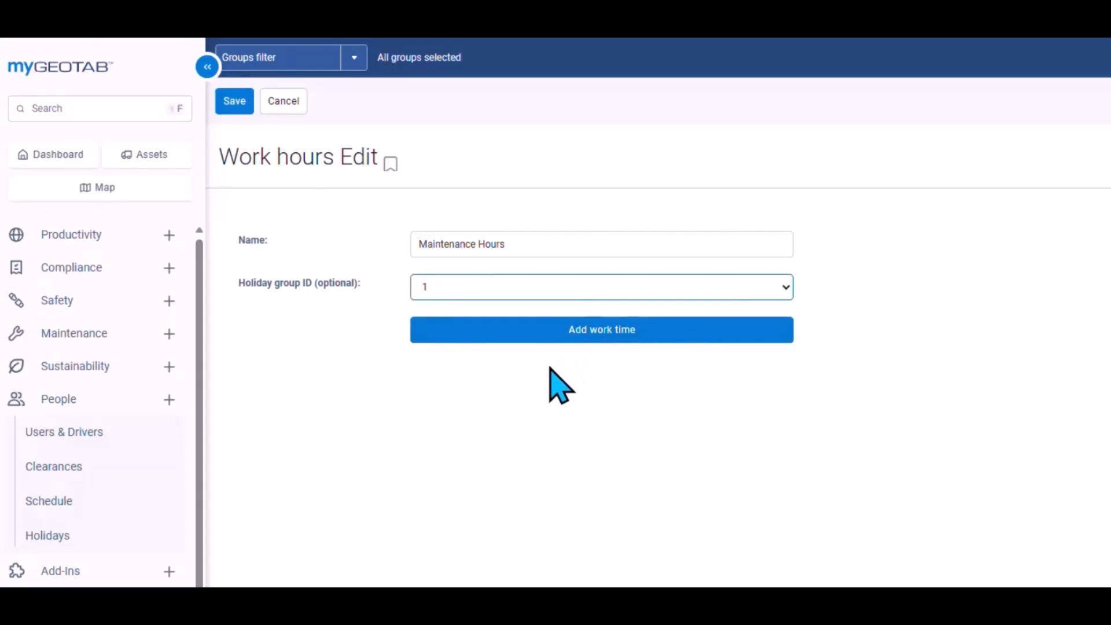
# - Add a Monday work time from 5:00 am to 2:00 pm to the Maintenance Hours schedule
pyautogui.click(572, 334)
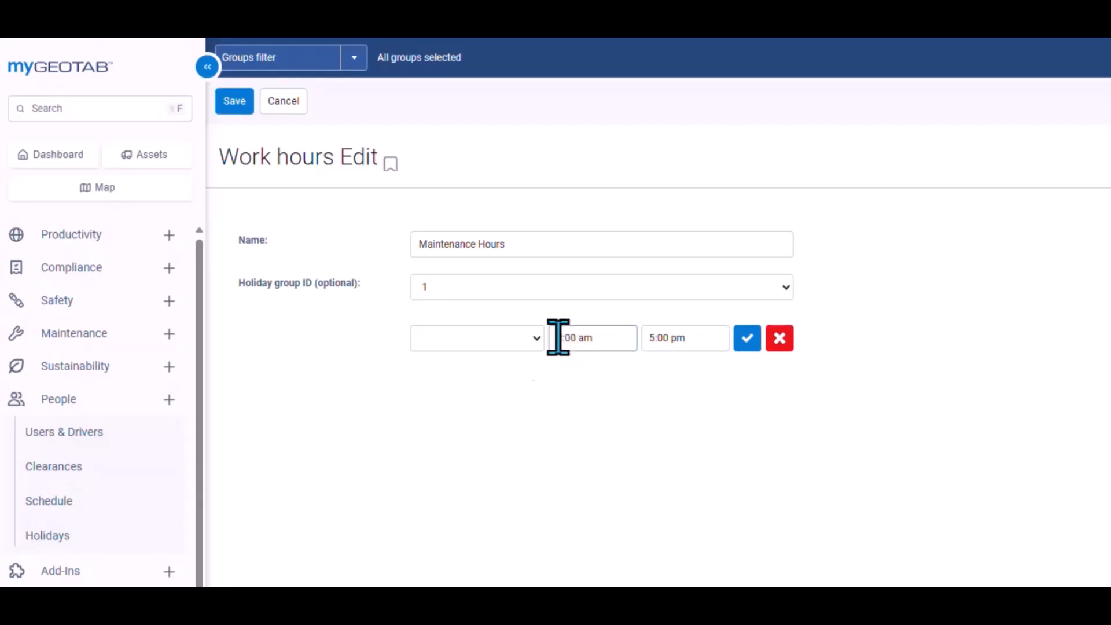
pyautogui.click(538, 342)
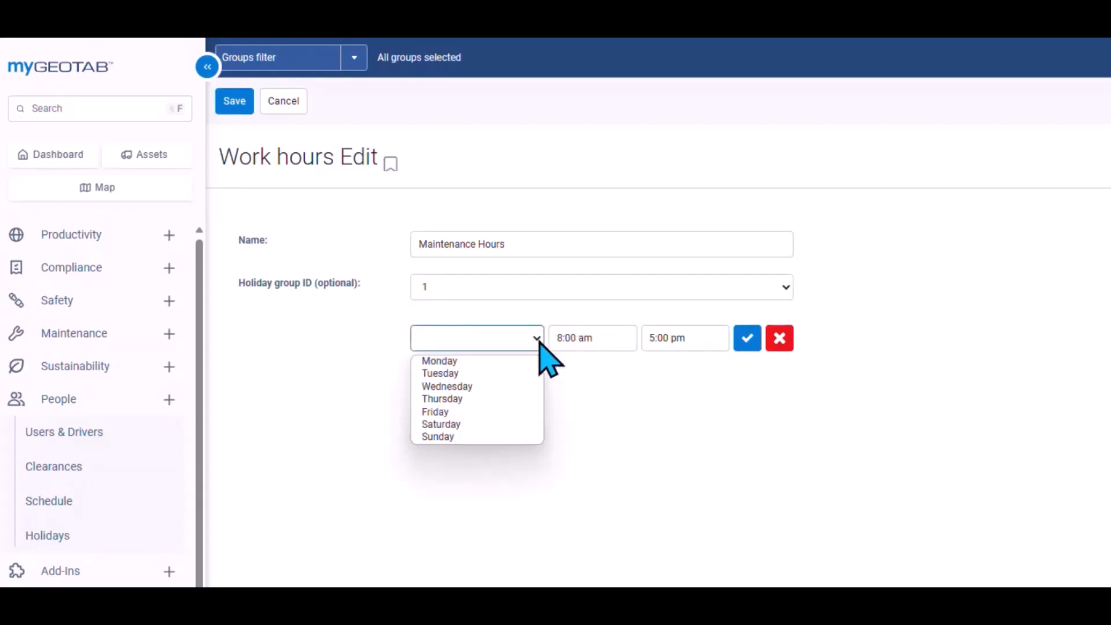
pyautogui.click(496, 363)
pyautogui.click(606, 342)
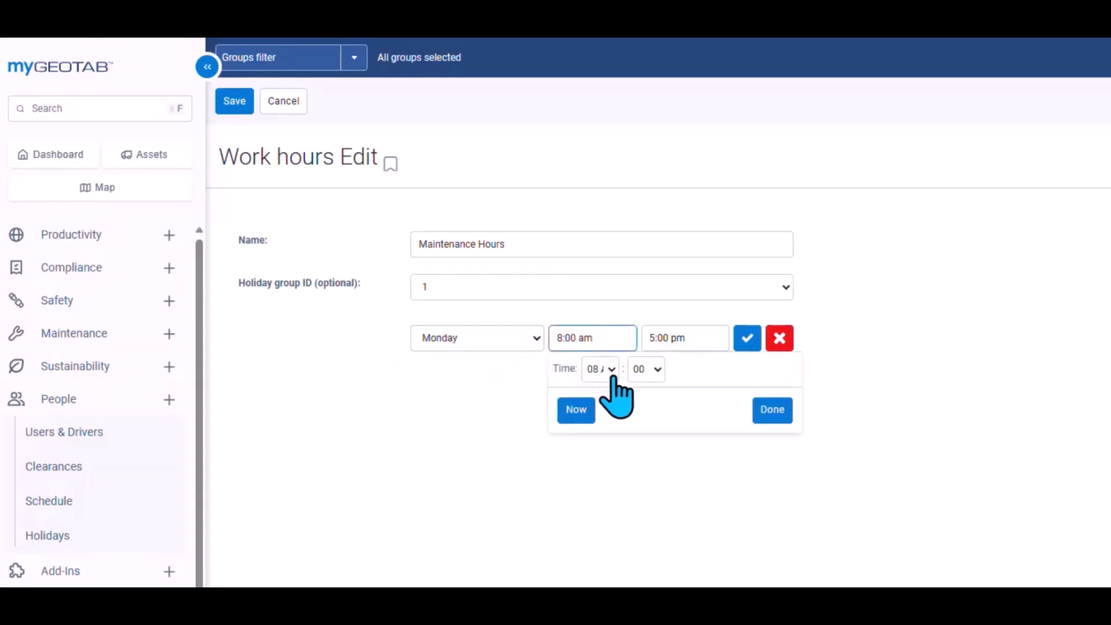
pyautogui.click(614, 373)
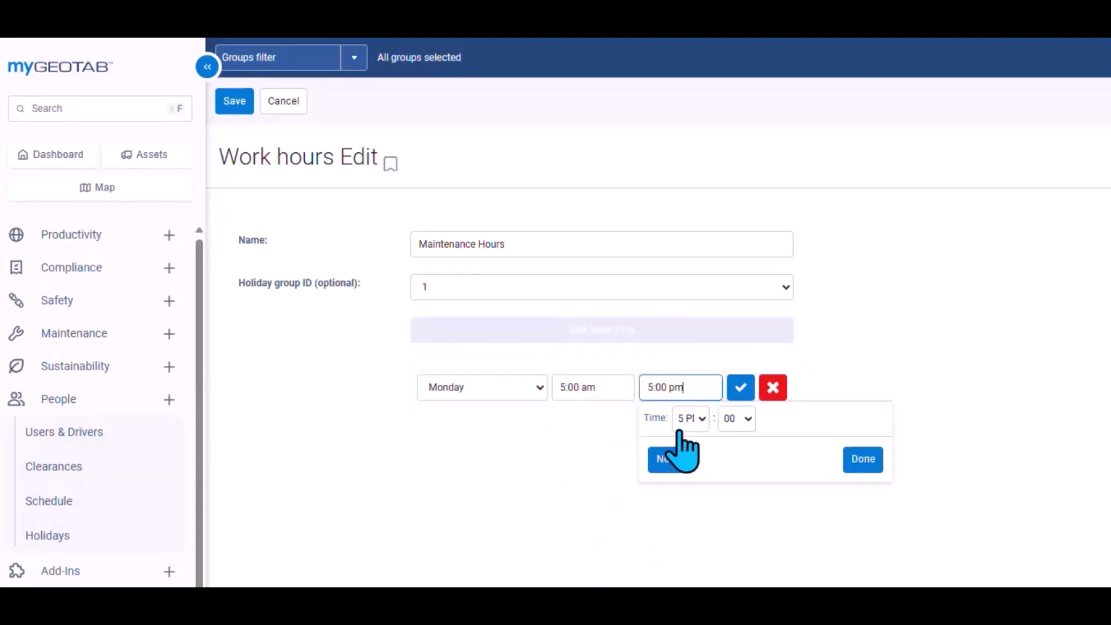
pyautogui.click(689, 421)
pyautogui.scroll(-3, 702, 484)
pyautogui.click(692, 565)
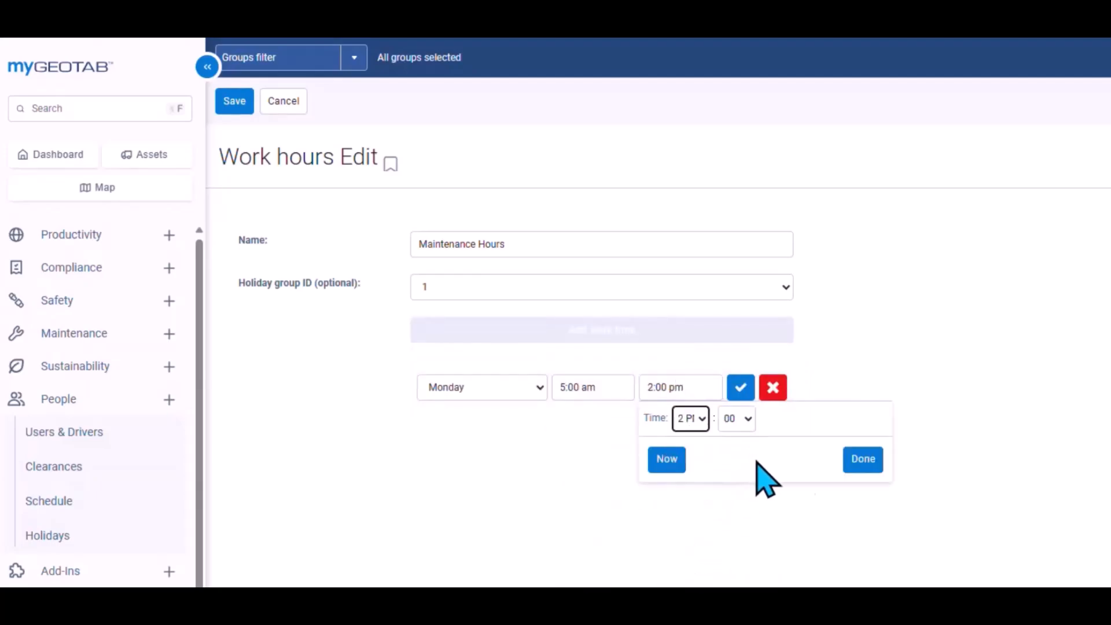
pyautogui.click(863, 459)
pyautogui.click(741, 387)
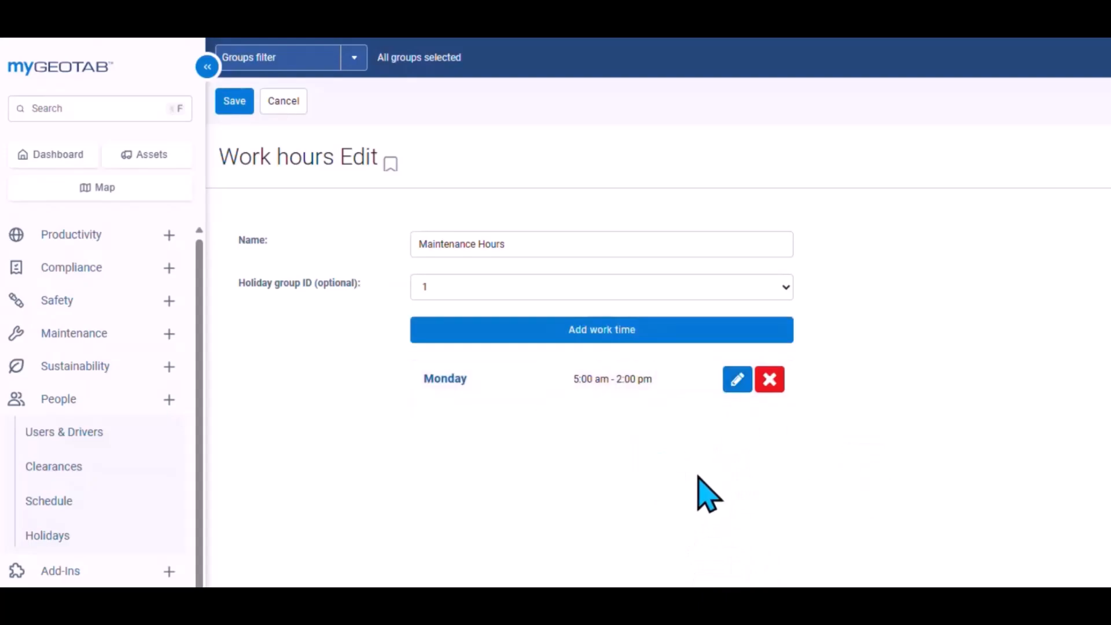
# - Add a Tuesday work time from 5:00 am to 2:00 pm and save the Maintenance Hours schedule
pyautogui.click(624, 331)
pyautogui.click(509, 338)
pyautogui.click(509, 375)
pyautogui.click(559, 337)
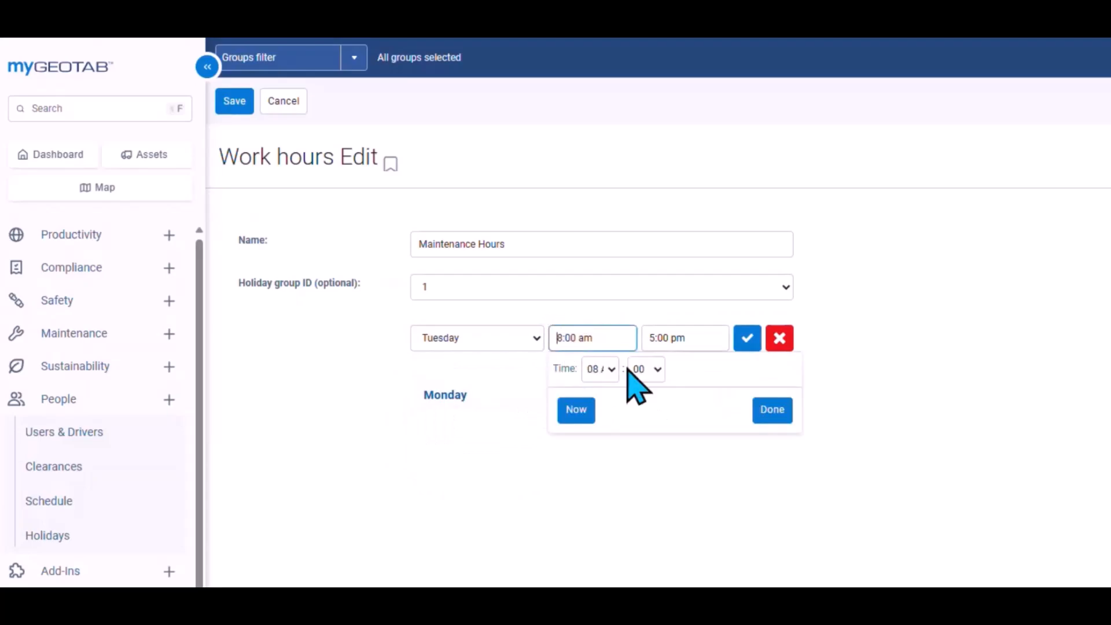
pyautogui.write('5')
pyautogui.click(646, 338)
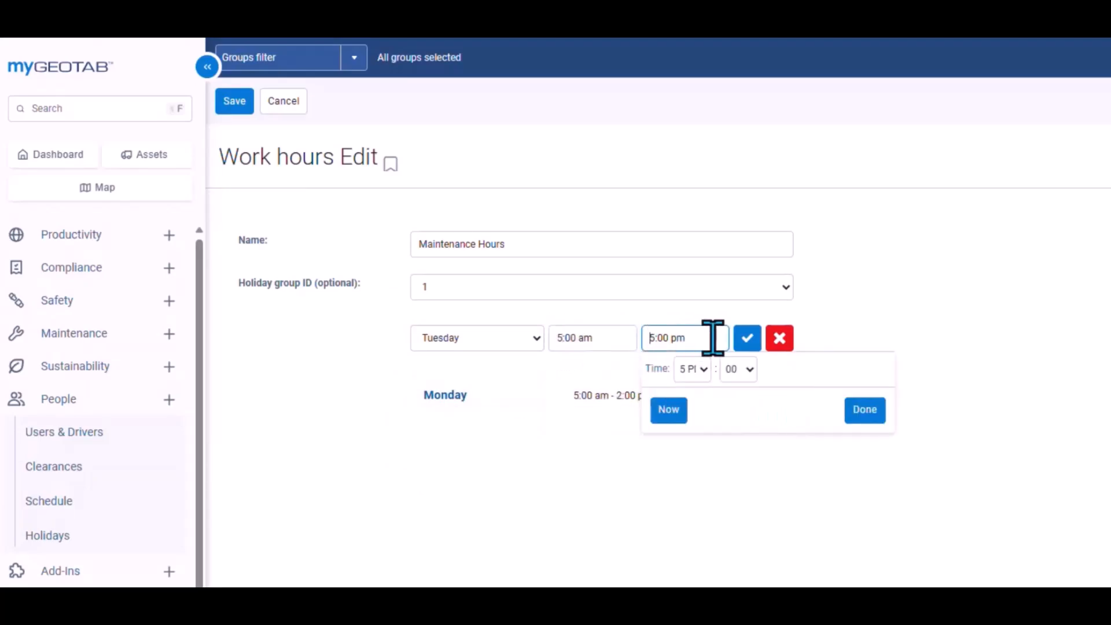
pyautogui.write('2')
pyautogui.click(747, 338)
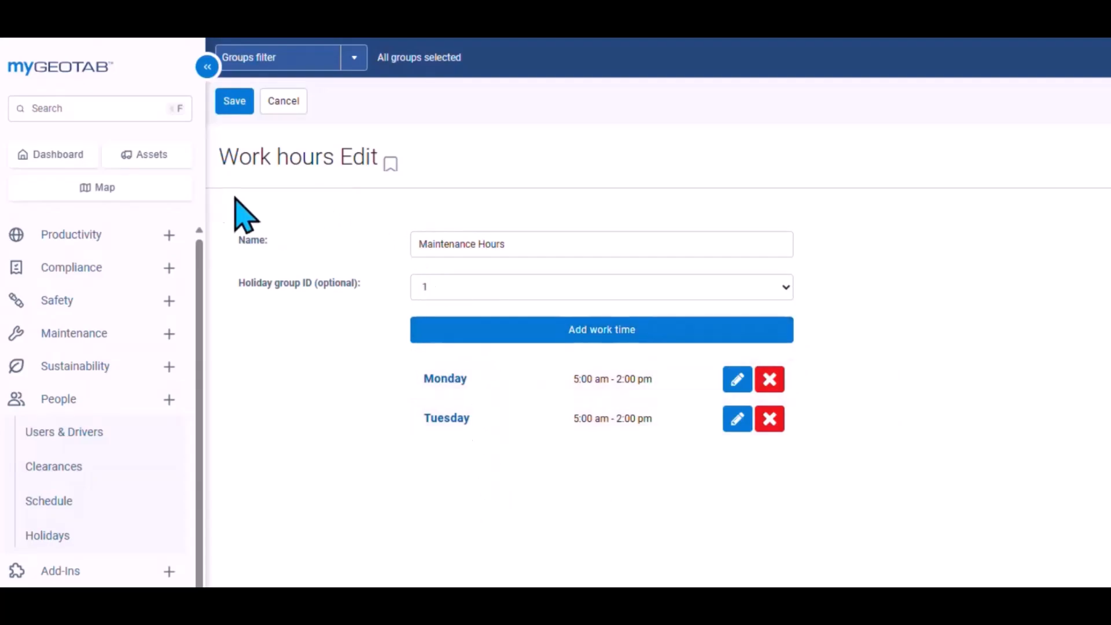
pyautogui.click(234, 102)
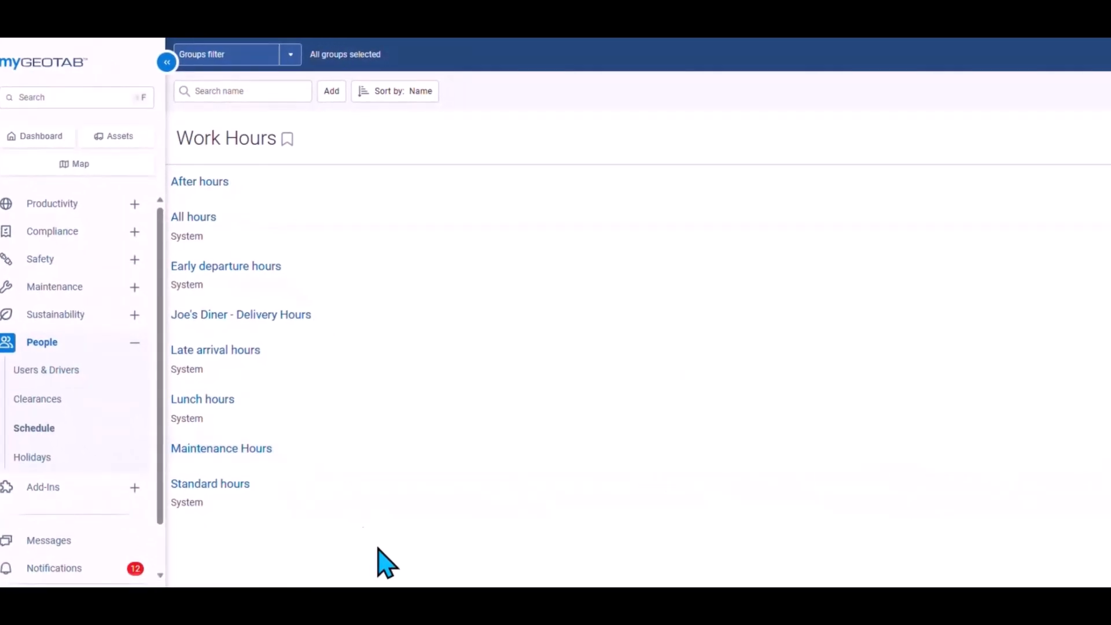
# - Open the saved Maintenance Hours schedule and remove it from the work hours list
pyautogui.click(222, 450)
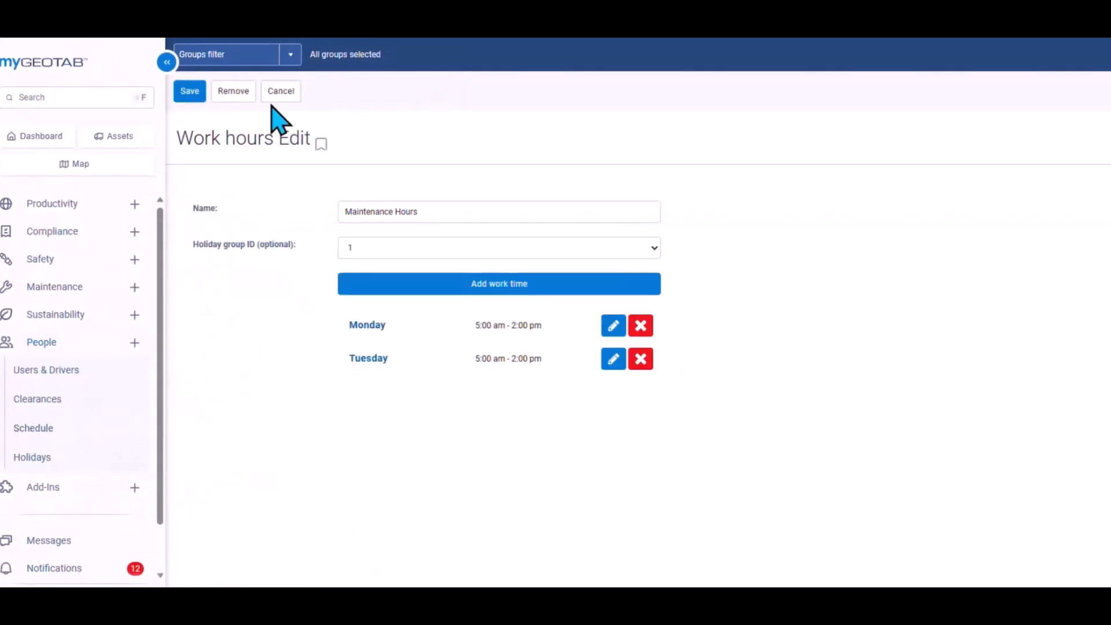
pyautogui.click(235, 93)
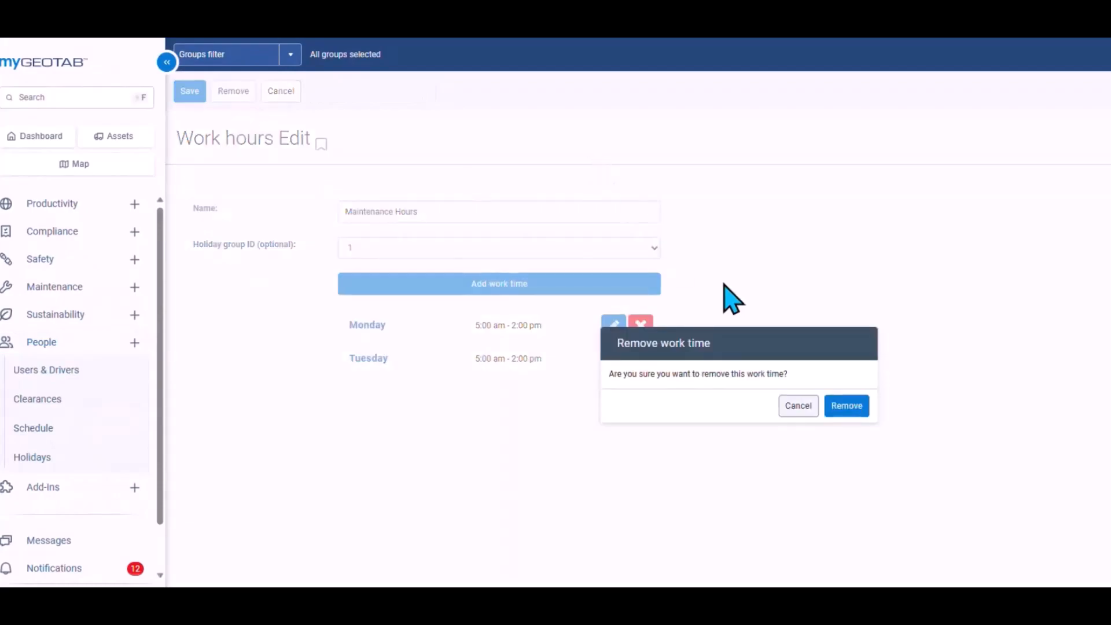
pyautogui.click(845, 408)
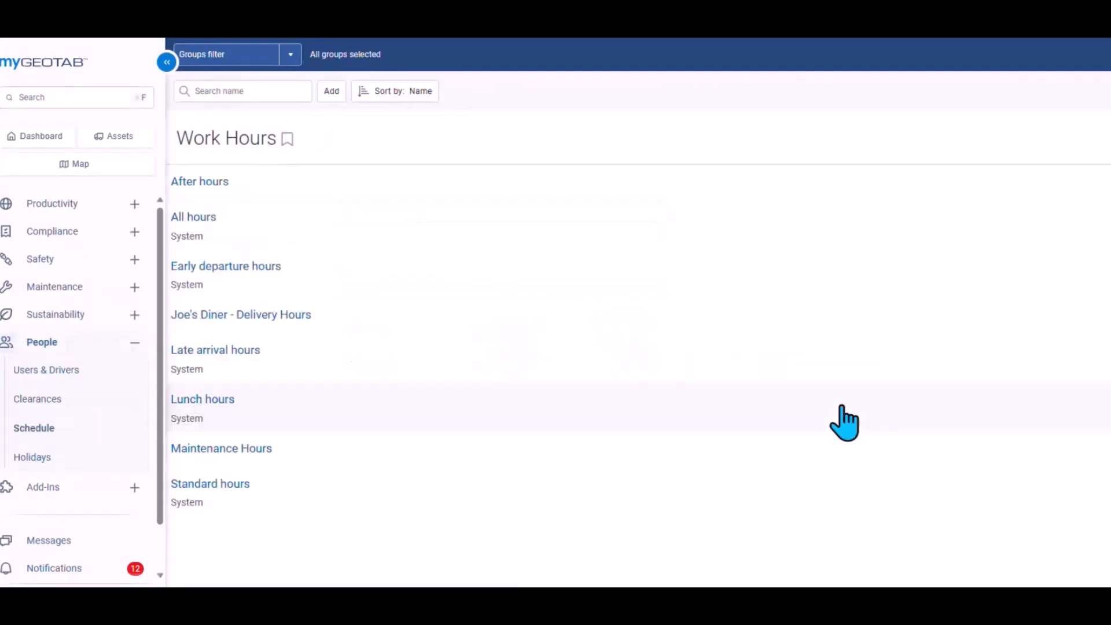